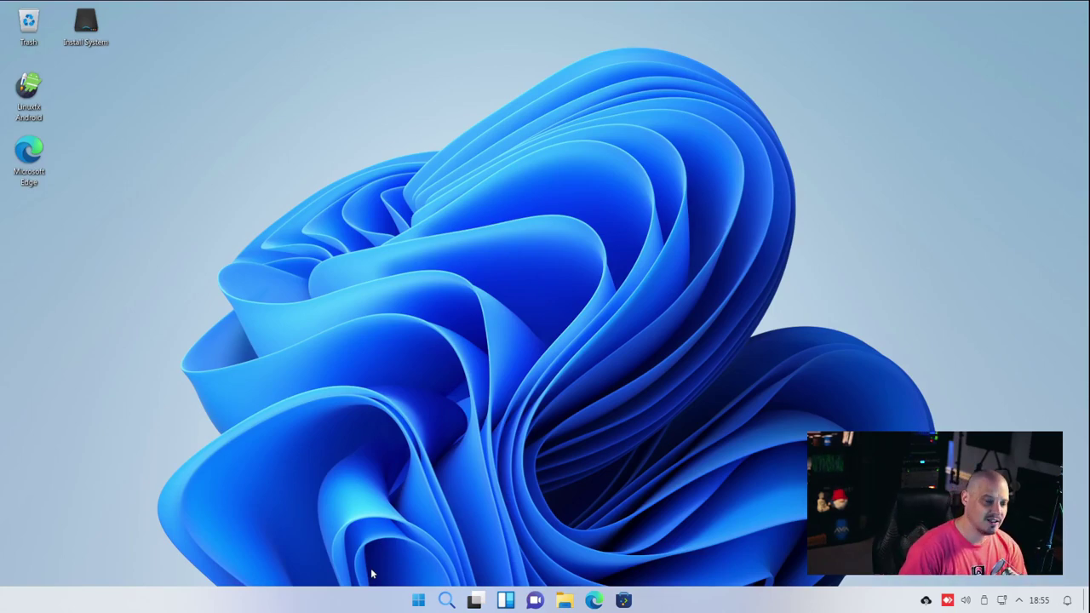
Step: Open the start menu showing pinned apps and recommended AnyDesk, OneDrive and Google Chrome
left_click(415, 601)
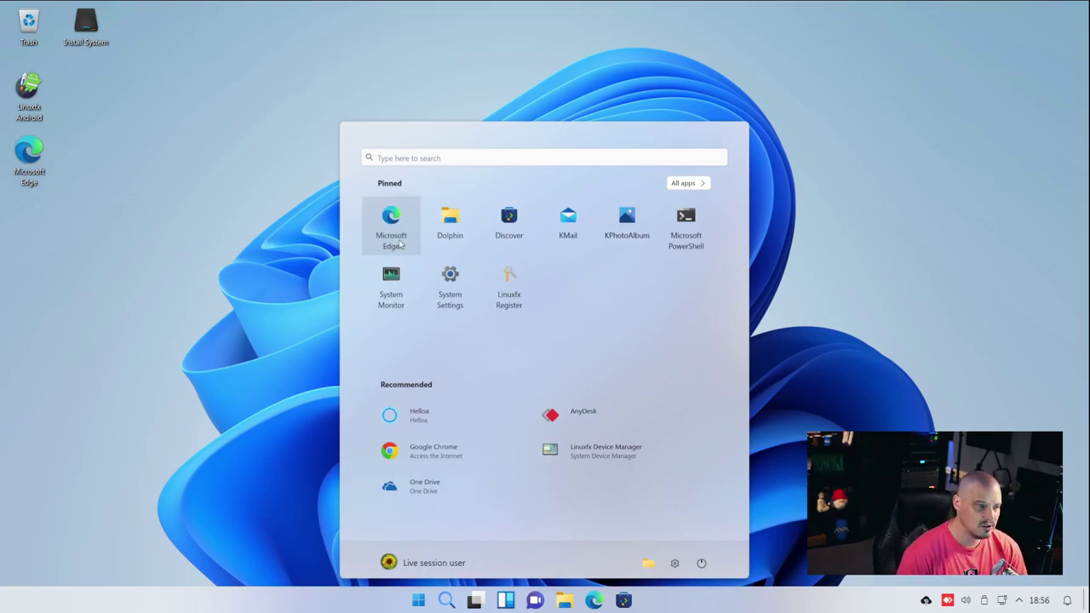
Step: Launch Google Chrome, check its About page version 97.0.4692.99, then close it
left_click(447, 457)
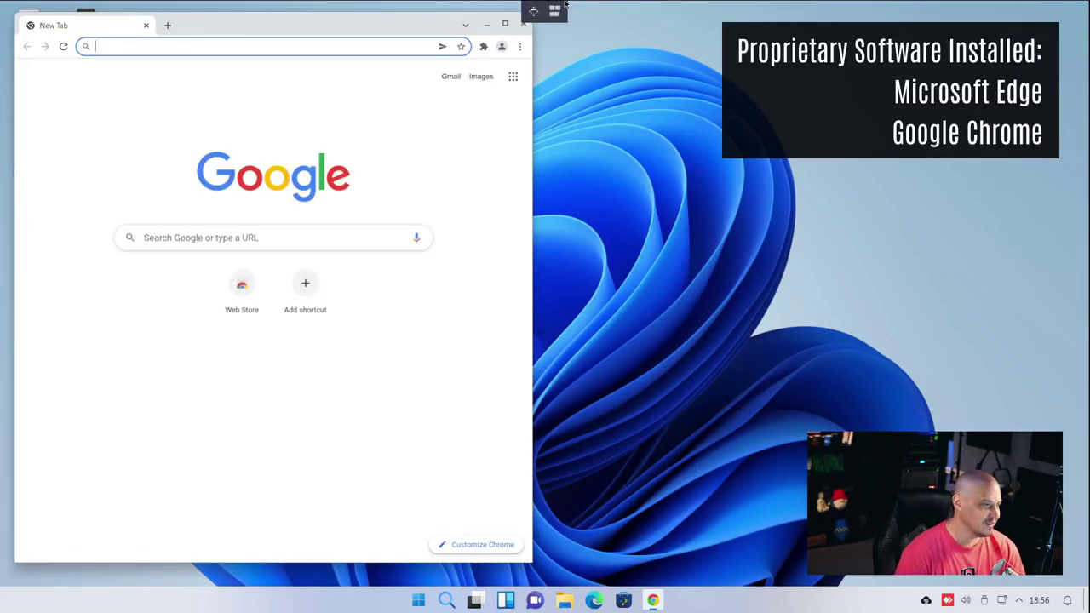
left_click(519, 46)
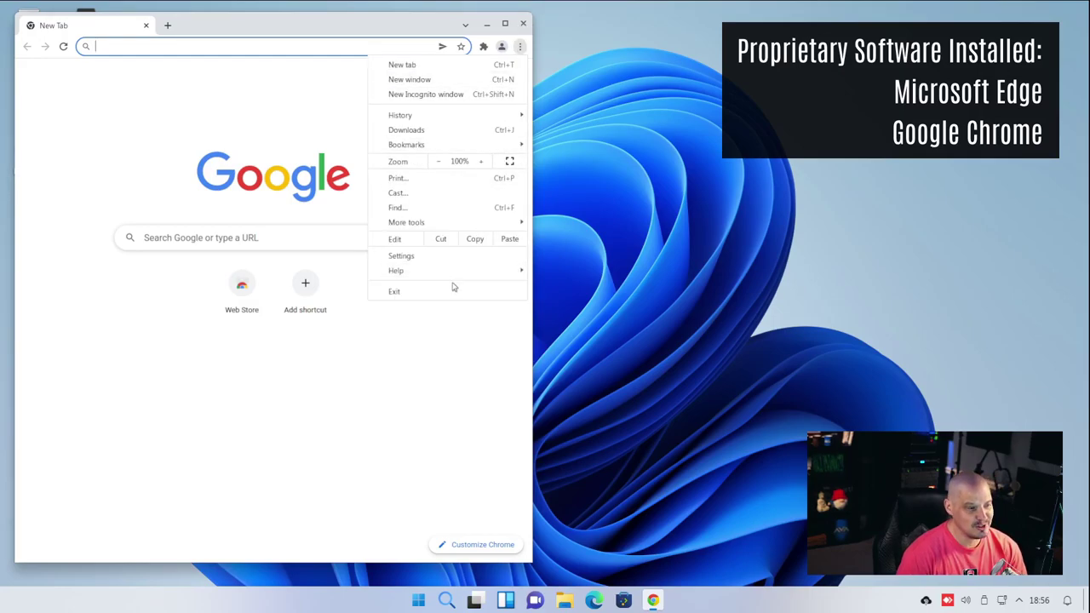
mouse_move(451, 277)
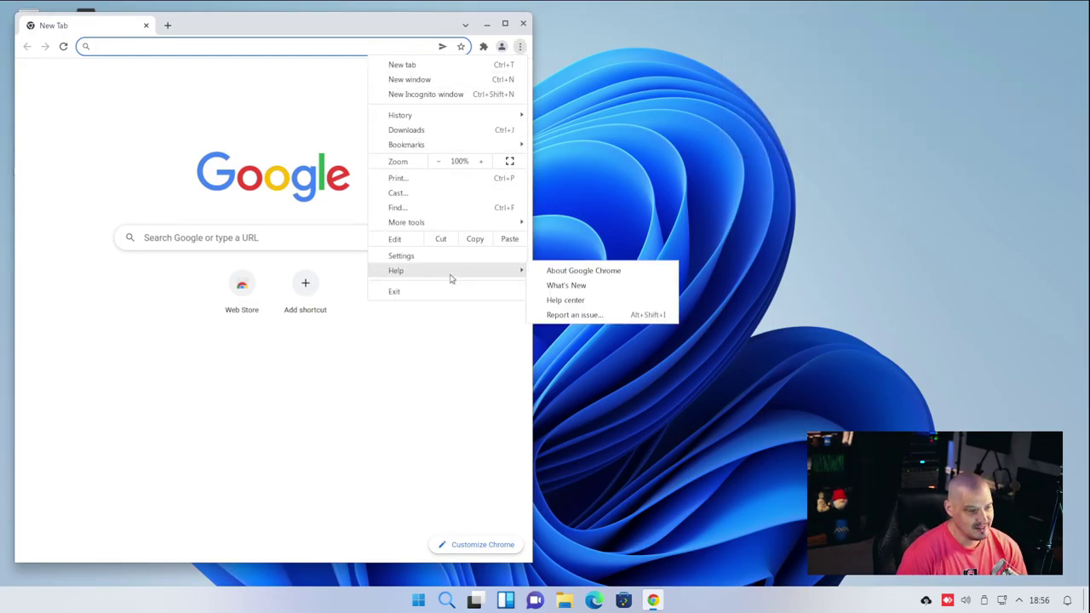
left_click(580, 273)
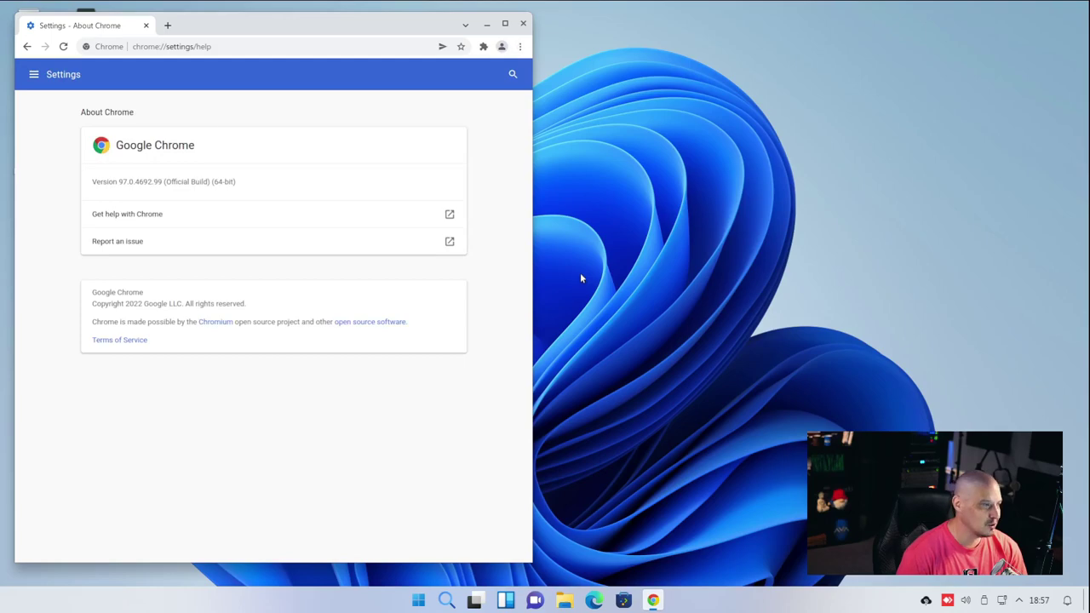
left_click(523, 23)
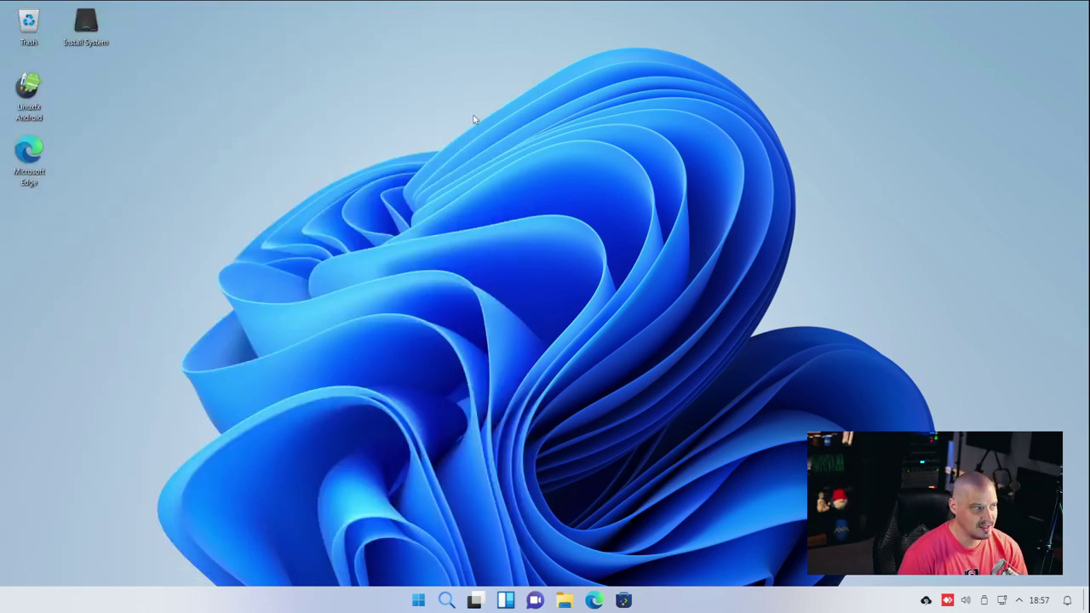
Step: Launch Microsoft Edge from the desktop, accept the welcome and dismiss the new-tab setup
double_click(29, 155)
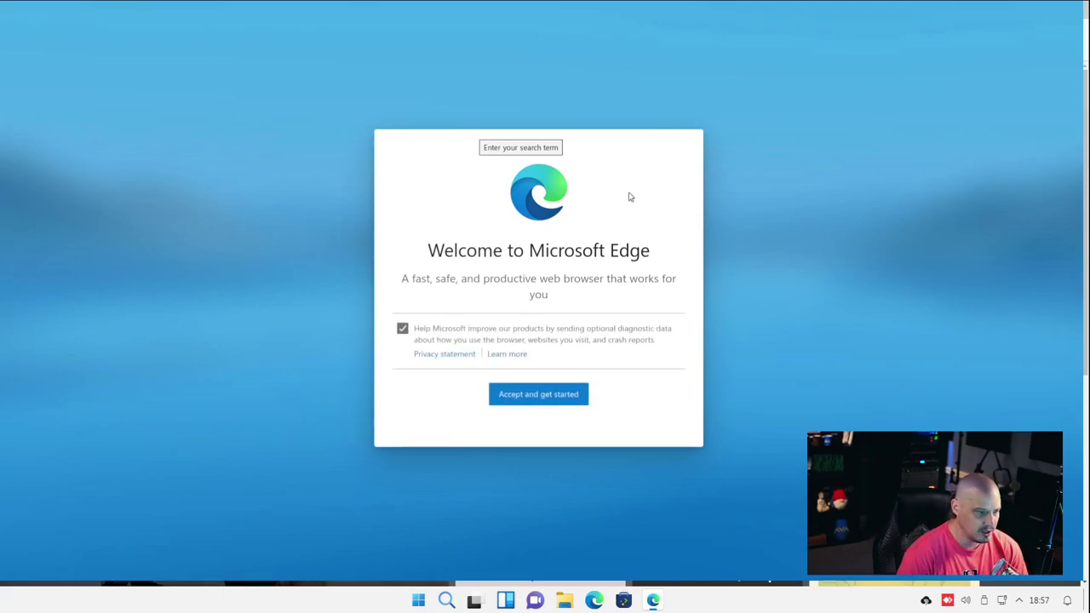
left_click(518, 397)
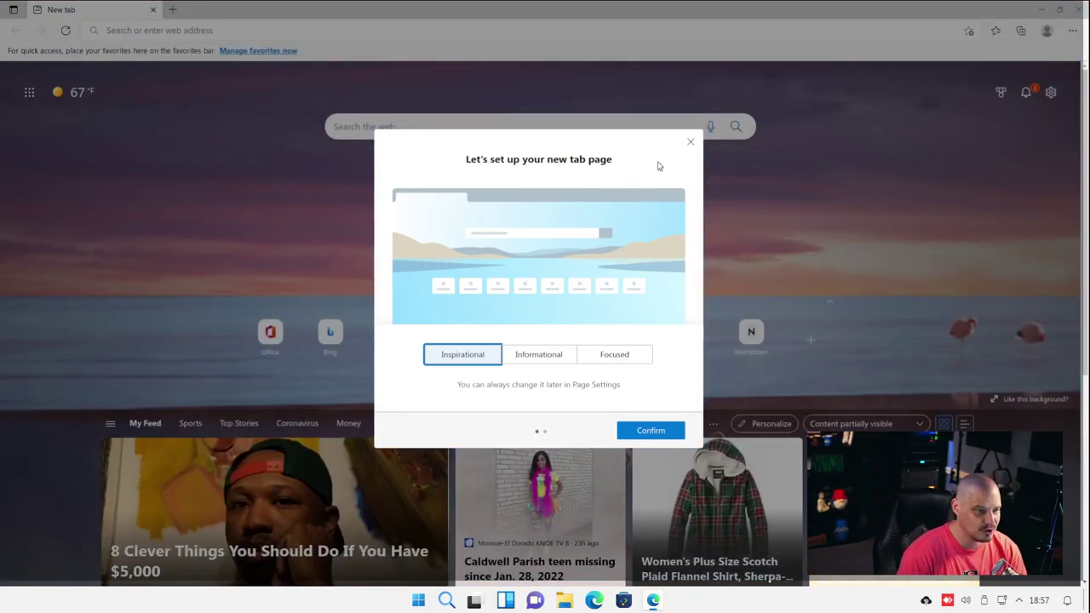
left_click(691, 142)
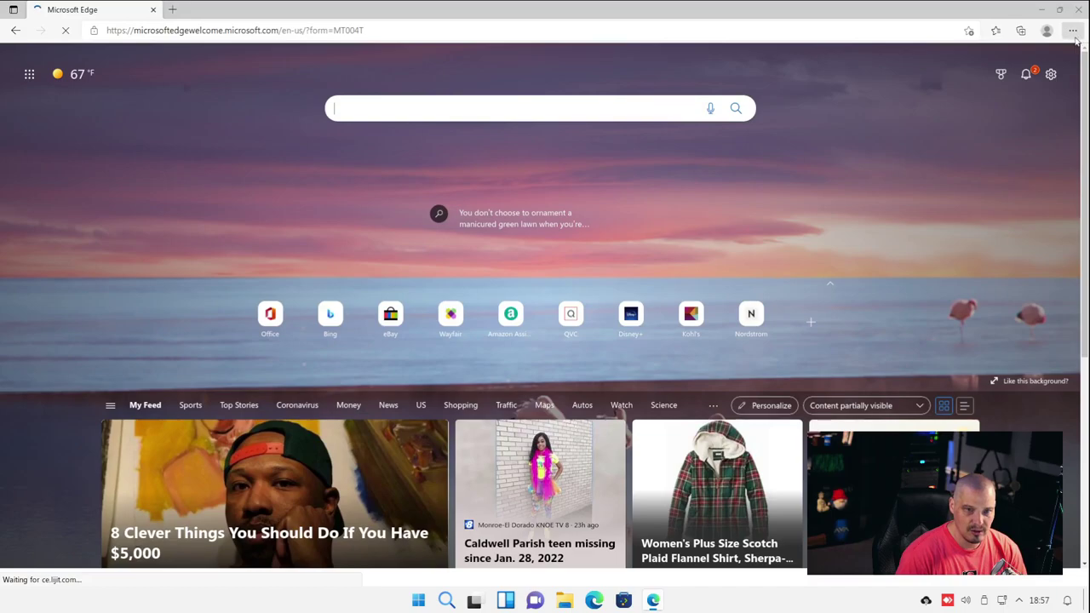
Step: View Edge's About page in Settings showing version 97.0.1072.62, then close Edge
left_click(1072, 31)
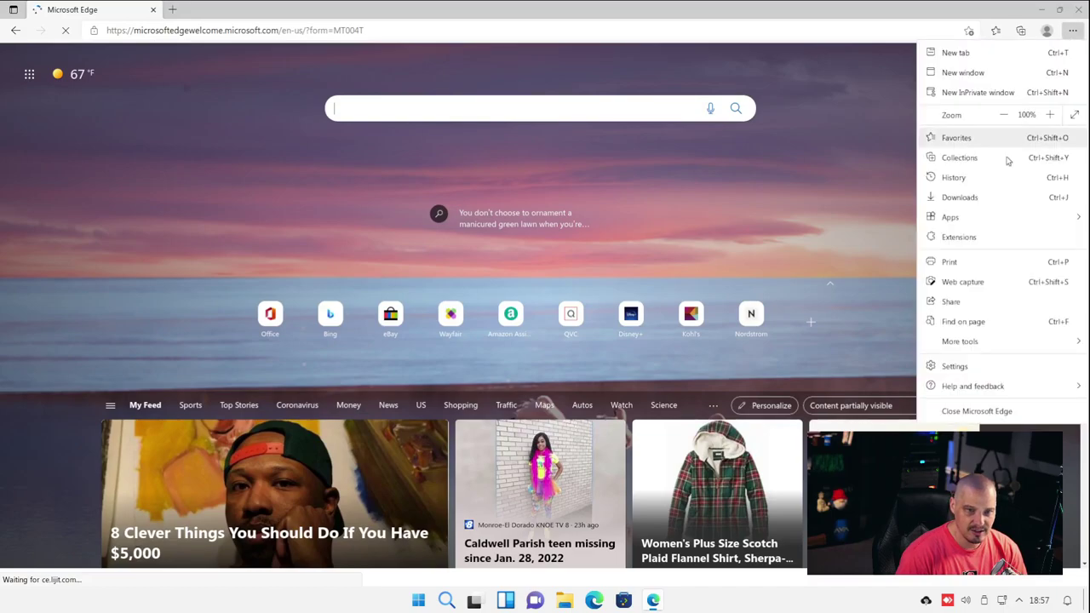
left_click(955, 367)
left_click(132, 375)
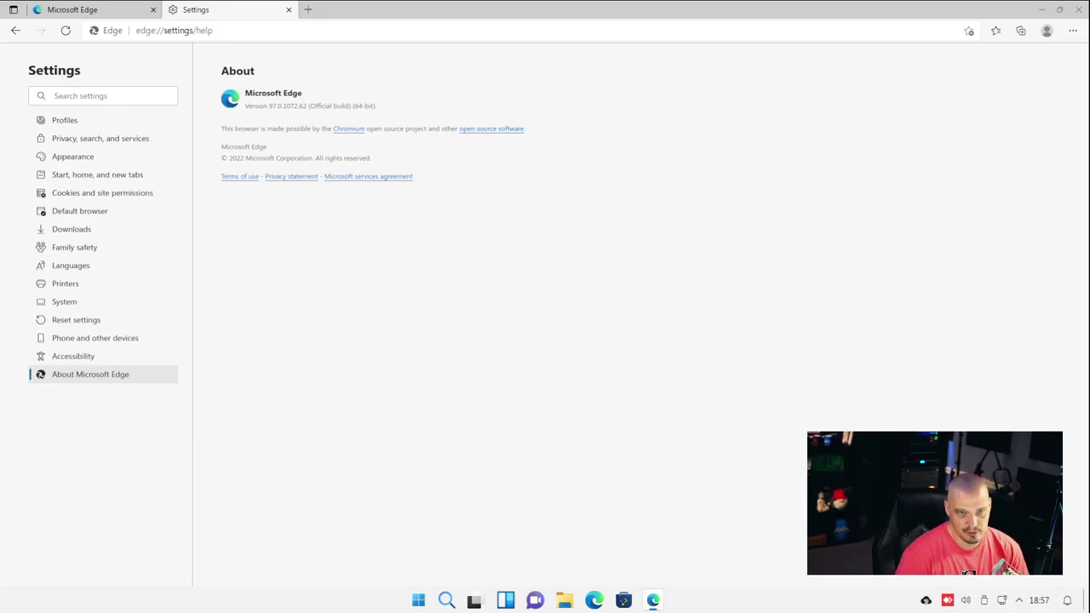
left_click(1076, 9)
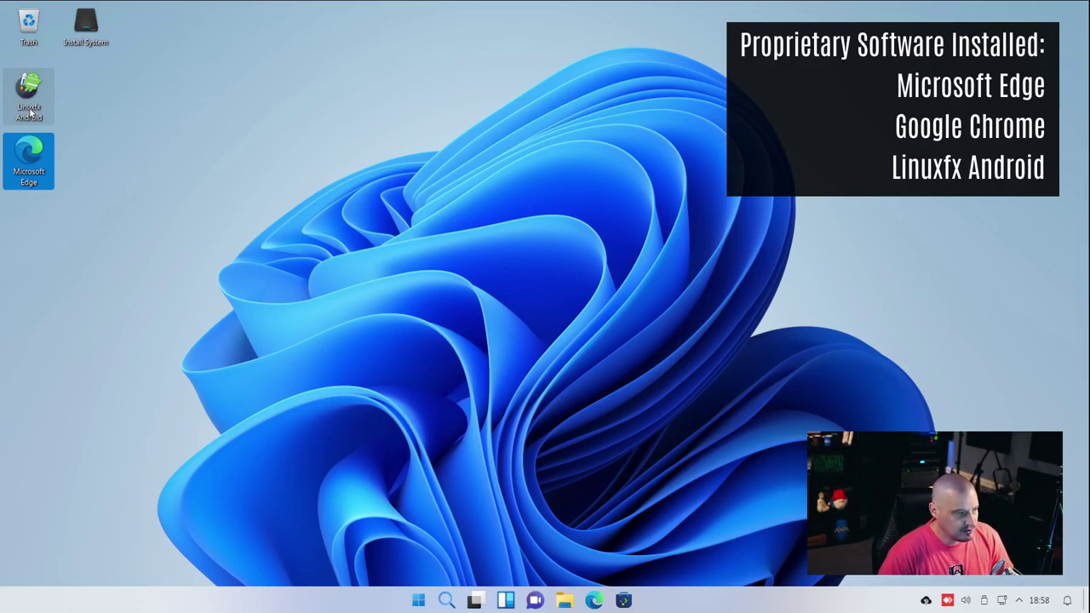
Step: Launch Winetricks via a 'wine' start-menu search, cancel the Wine Mono install, and reopen Start
left_click(114, 173)
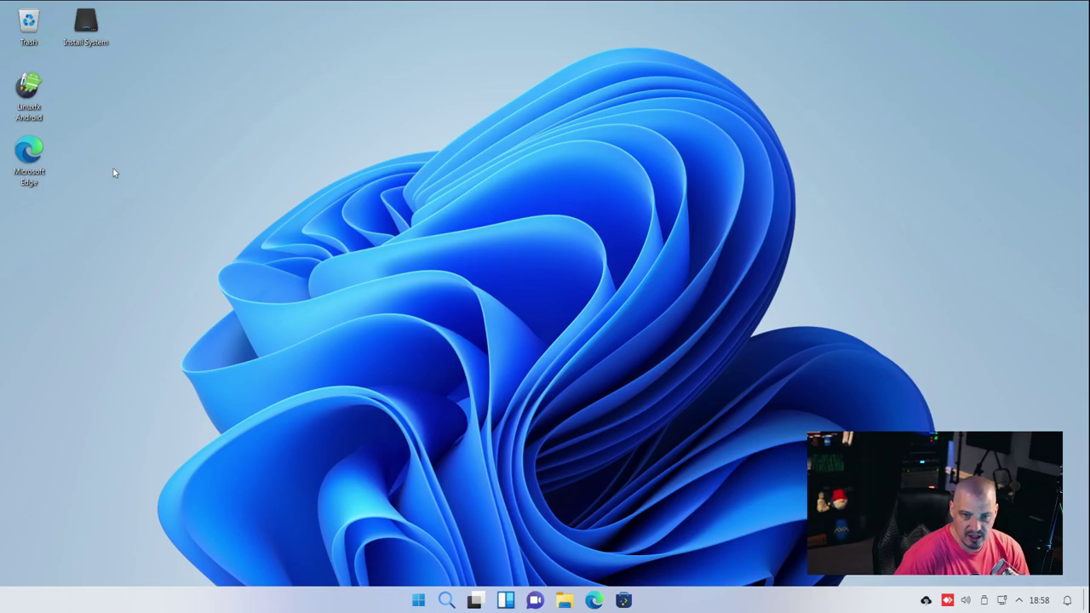
left_click(418, 600)
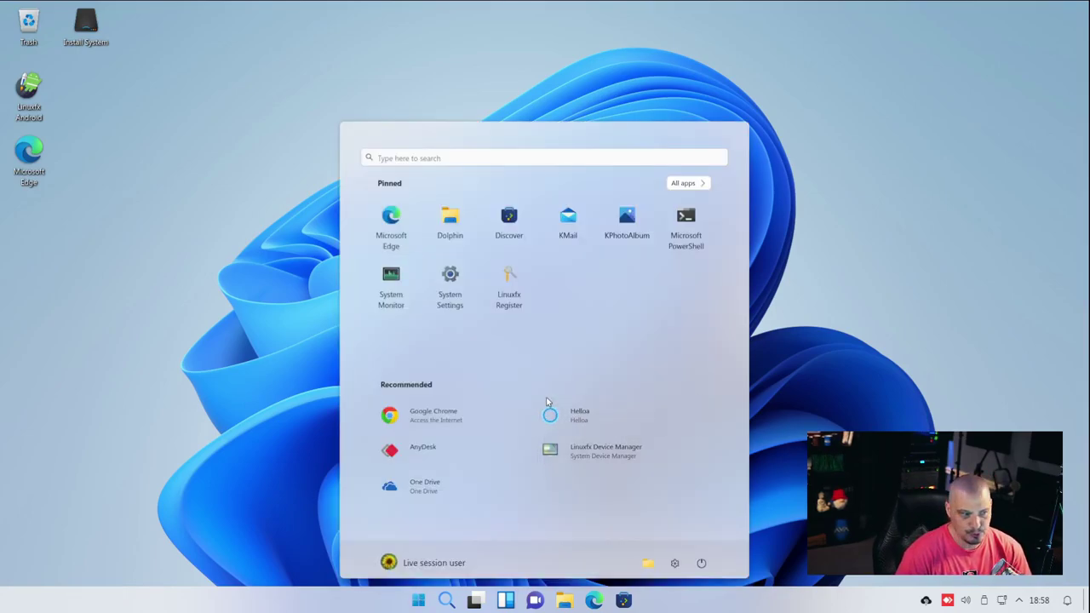
left_click(580, 156)
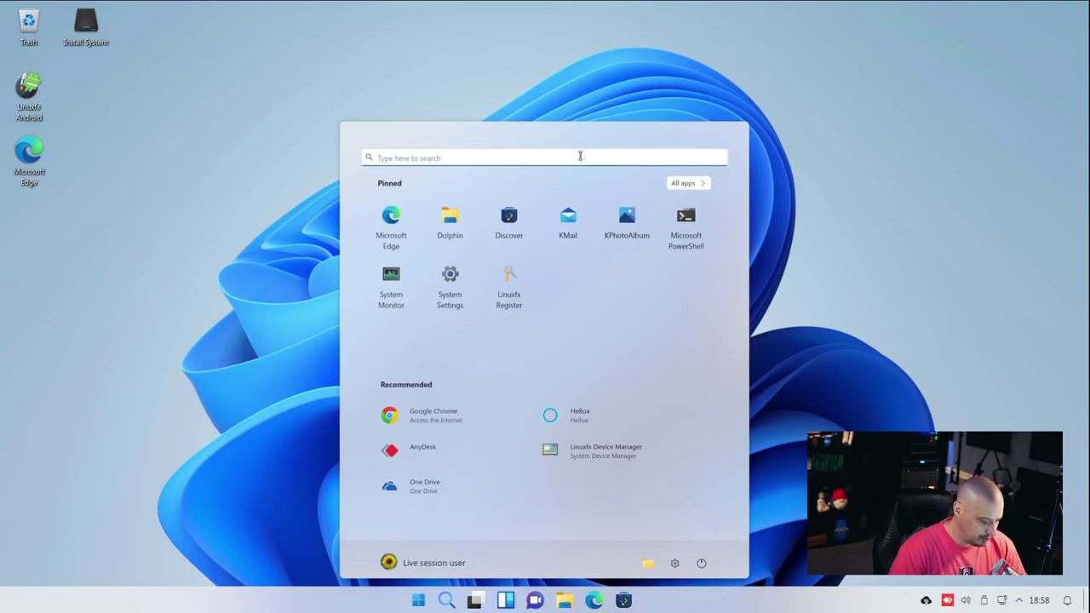
type("wine")
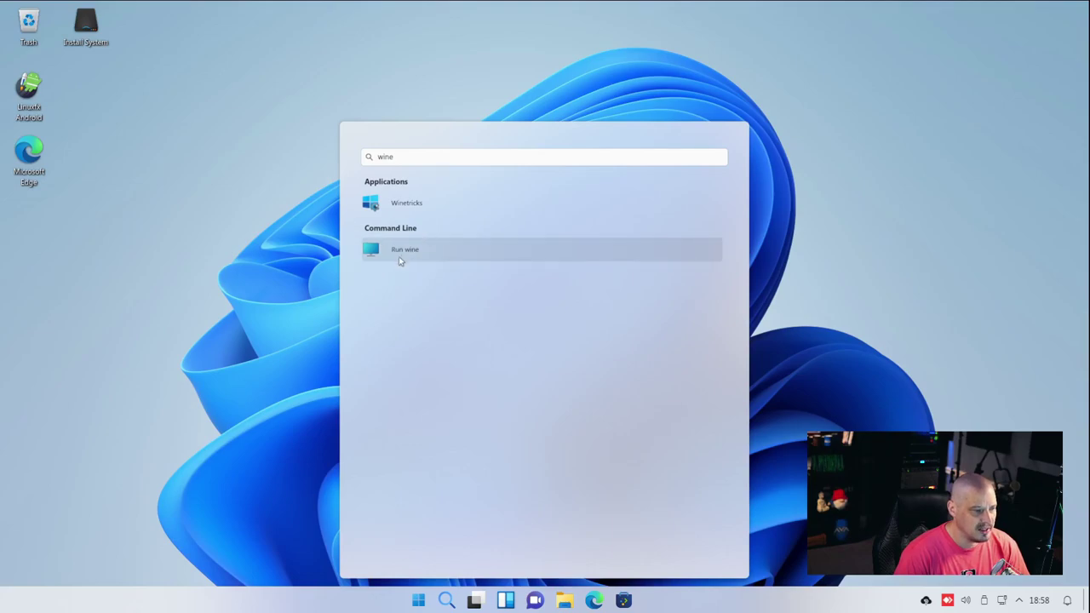
left_click(406, 205)
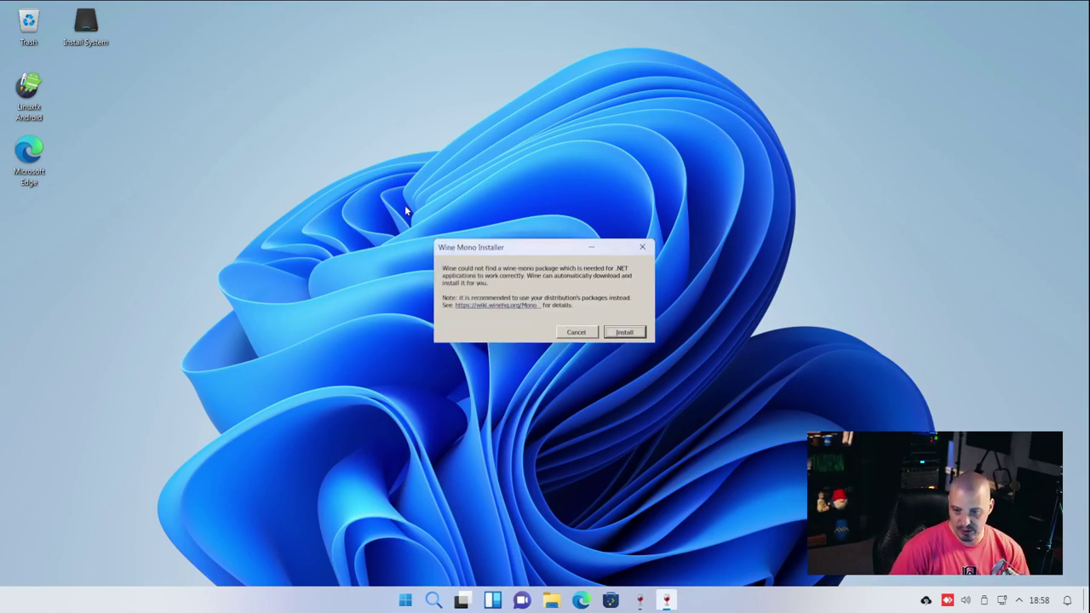
left_click(575, 334)
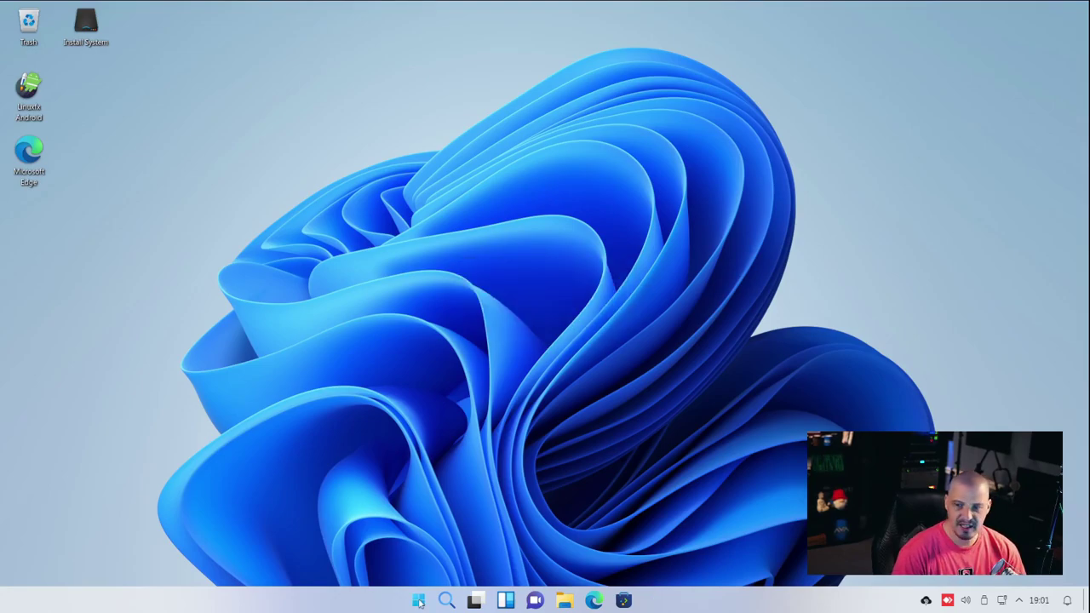
left_click(419, 600)
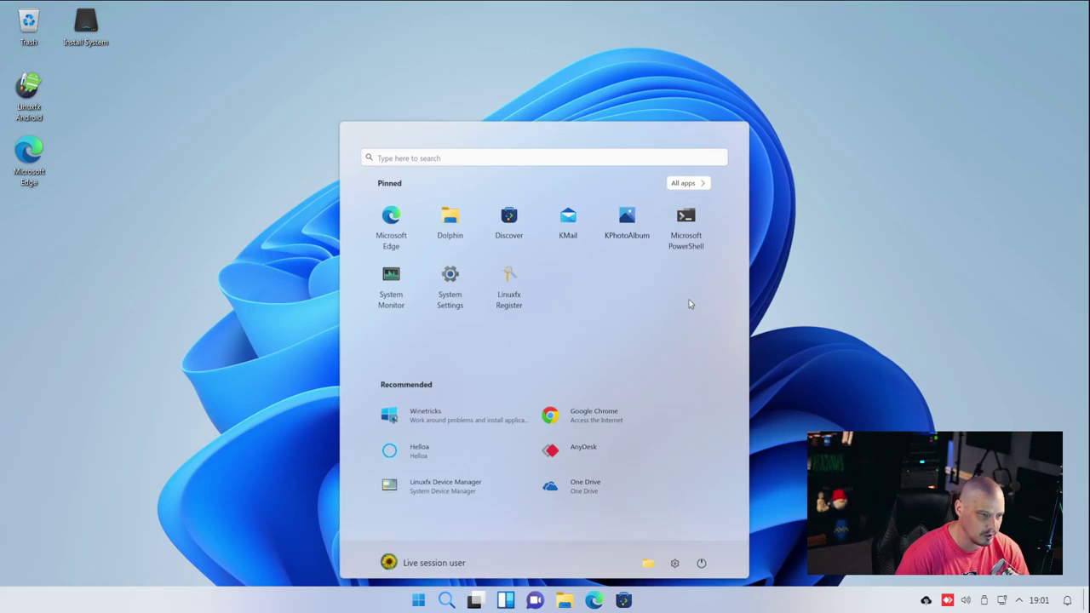
Step: Run dir in a maximized PowerShell terminal with enlarged text to list /home/linuxfx
left_click(698, 224)
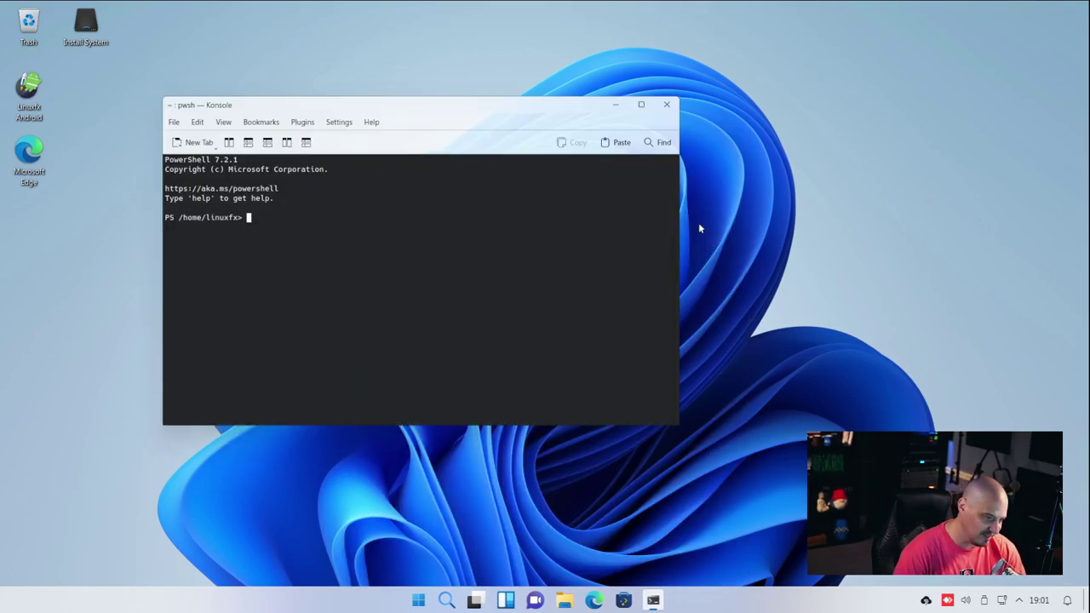
double_click(529, 107)
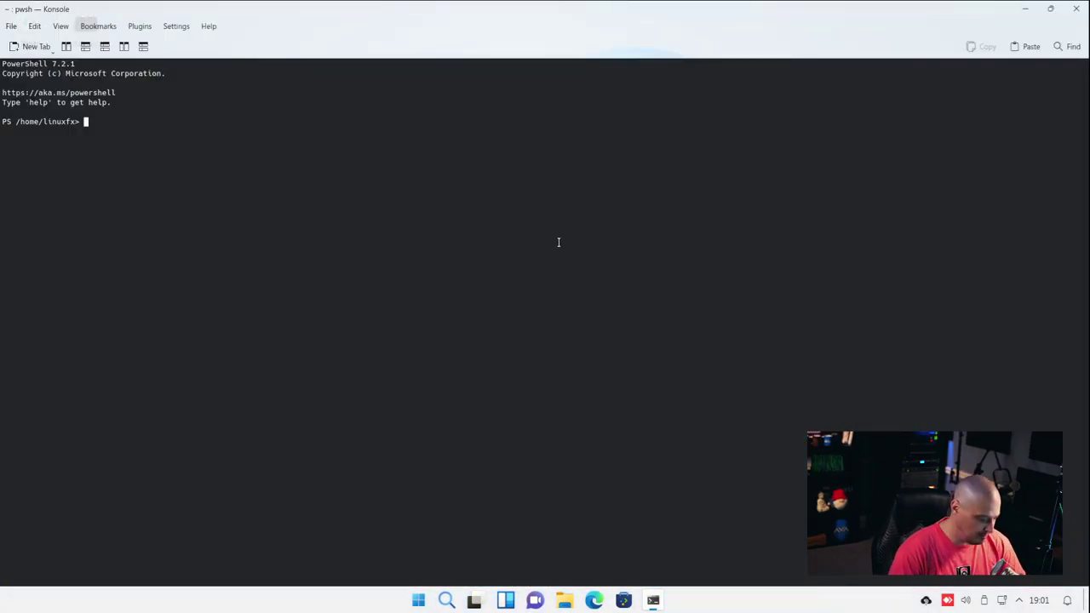
key("ctrl+plus")
key("ctrl+plus")
key("ctrl+plus")
key("ctrl+plus")
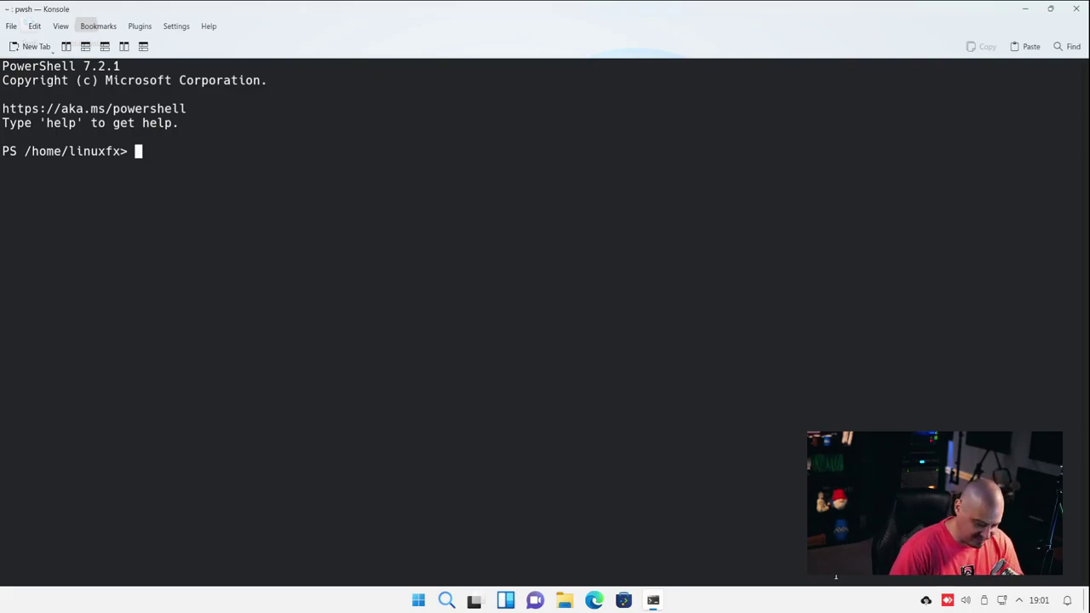
type("dir")
key("Return")
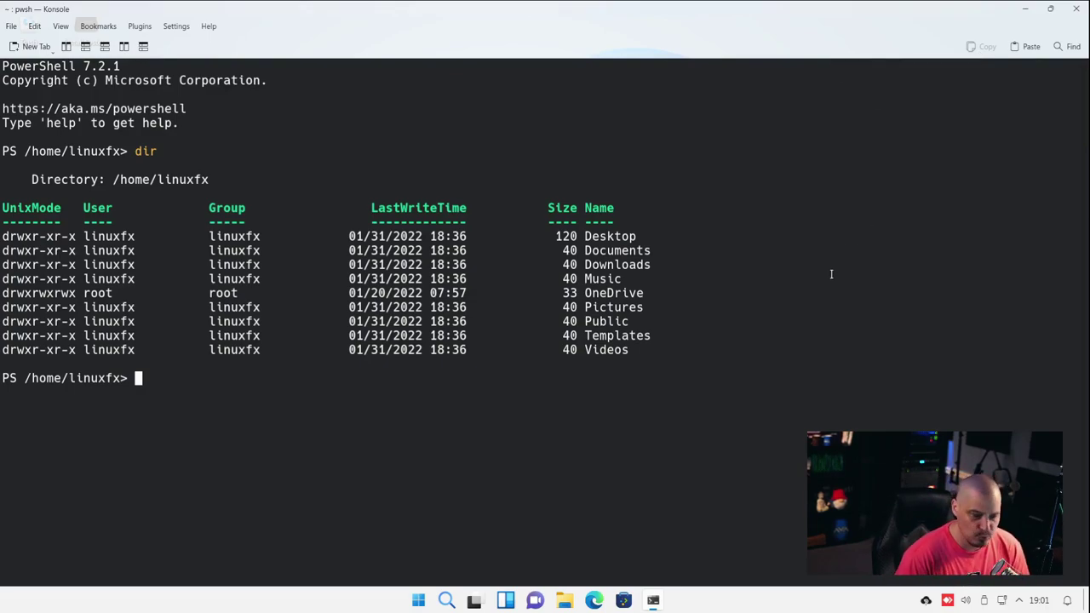
Step: Close the terminal and open the Customization page of System Settings from Start
left_click(1077, 8)
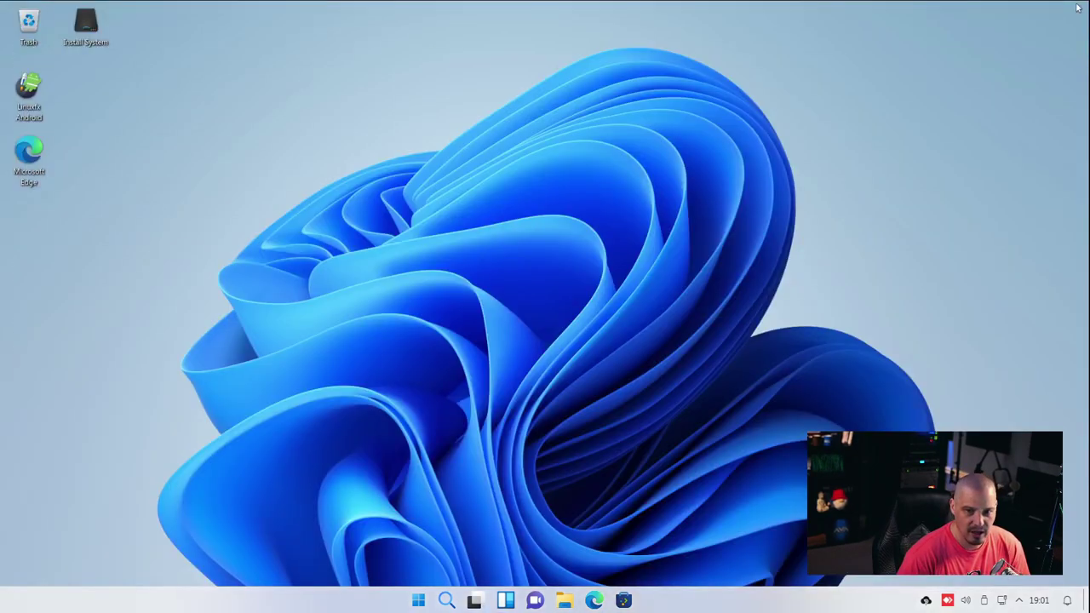
left_click(419, 601)
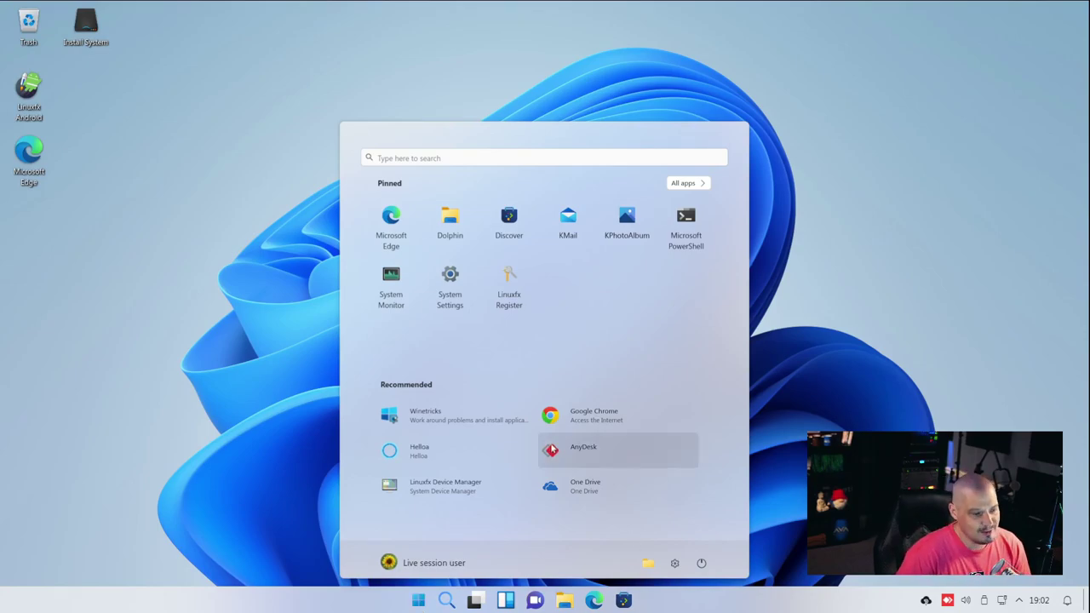
left_click(448, 303)
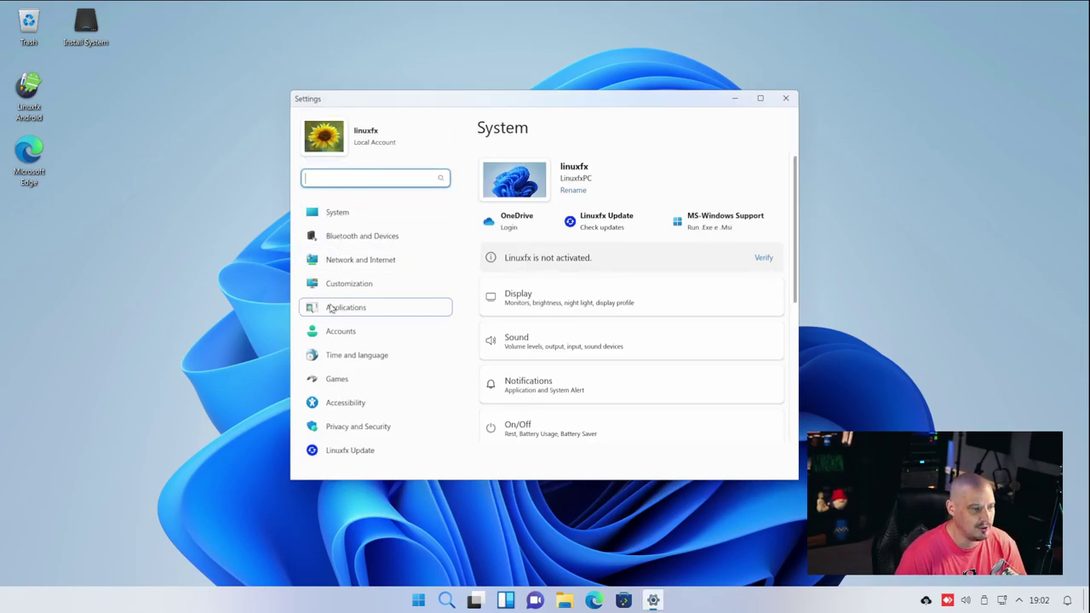
left_click(341, 290)
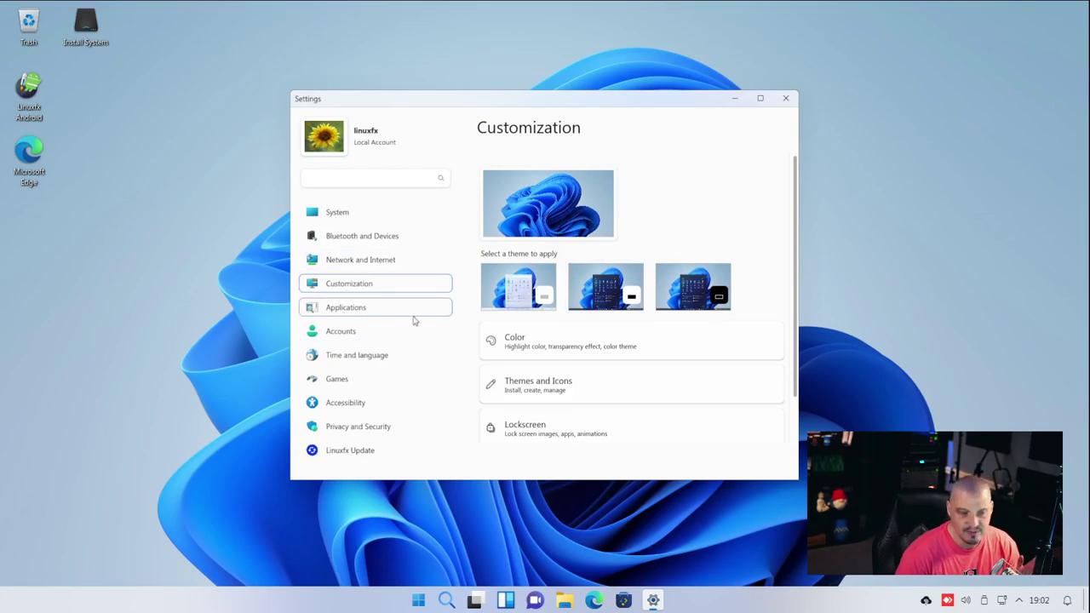
Step: Apply the second listed theme and preview the file manager with it
left_click(607, 293)
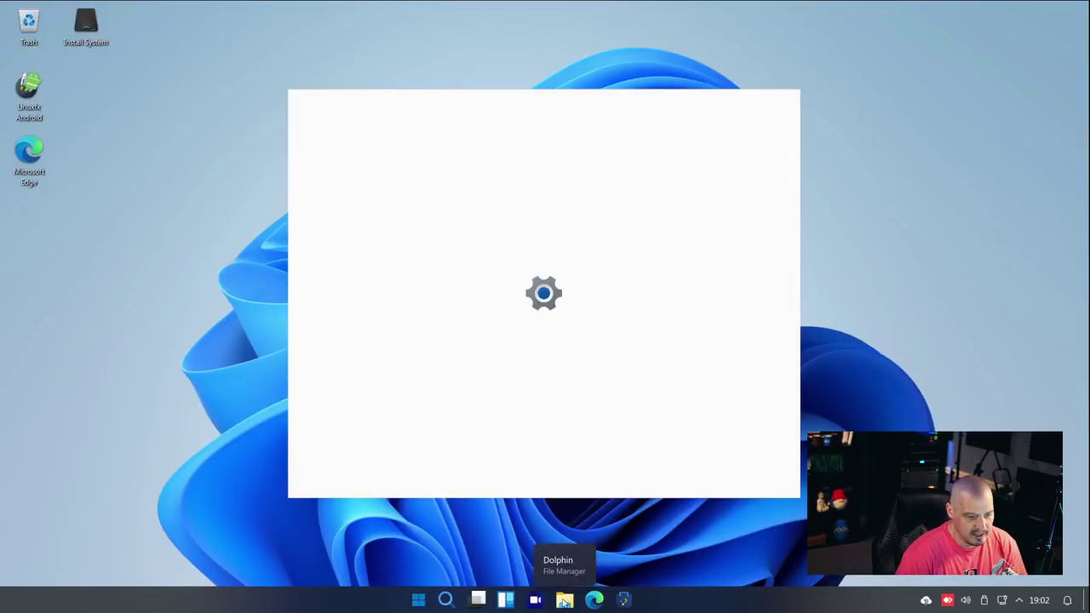
left_click(564, 600)
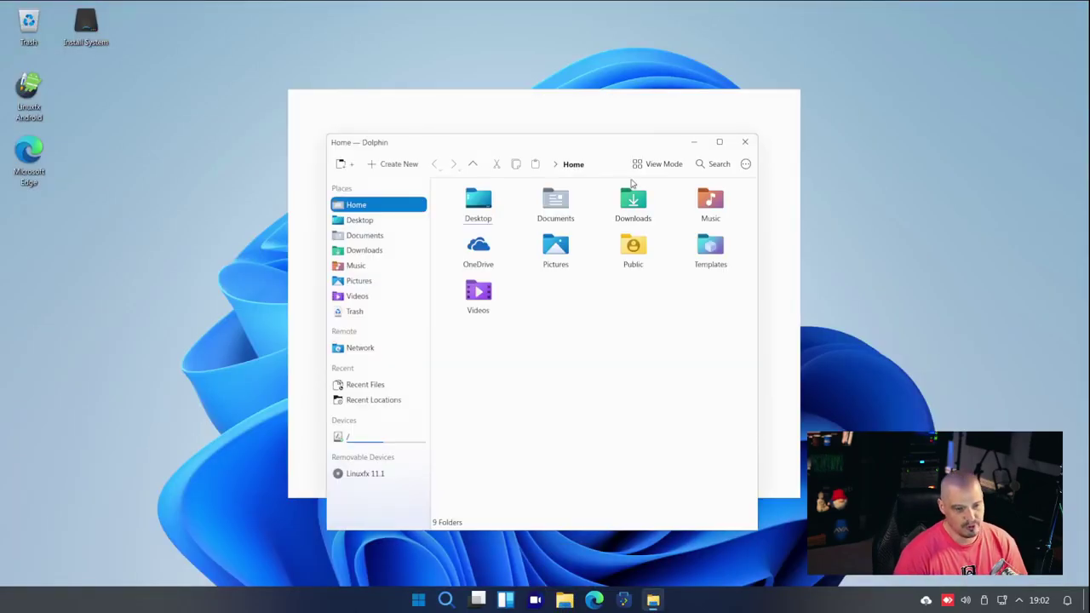
double_click(640, 141)
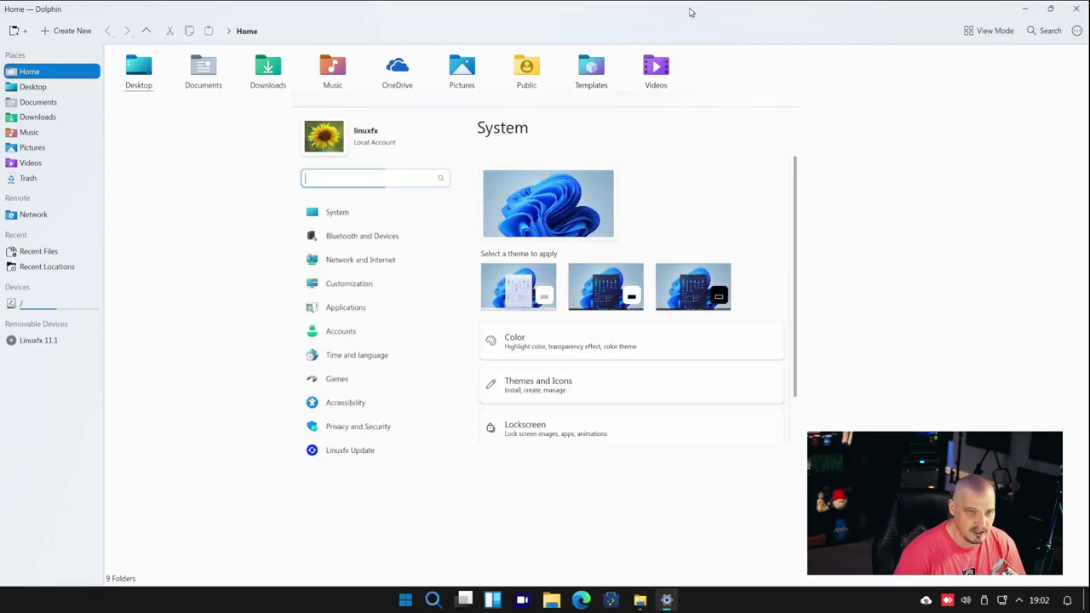
double_click(689, 12)
left_click(744, 143)
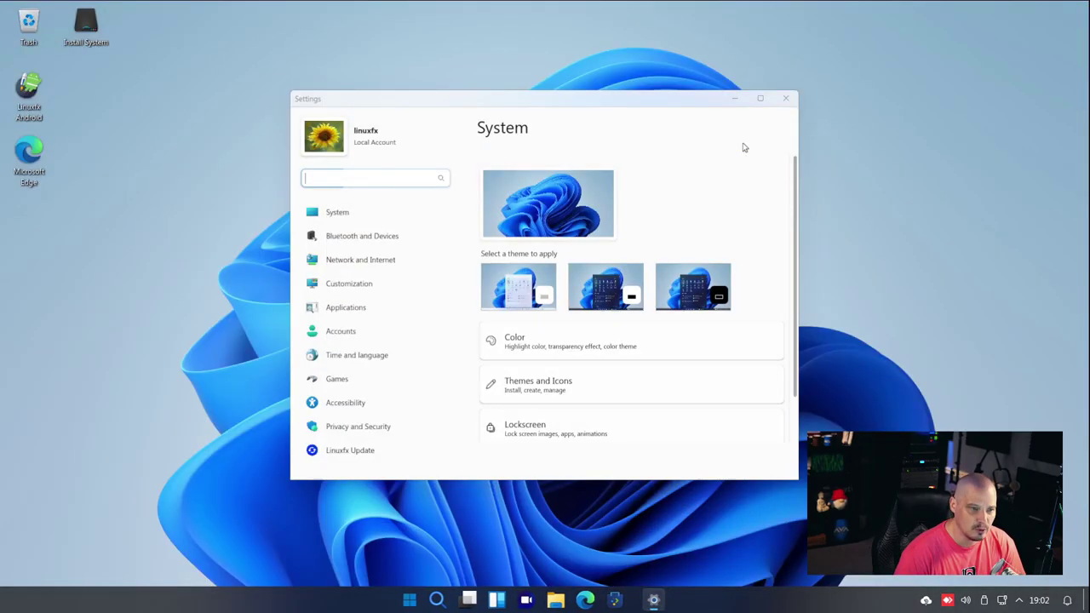
Step: Apply the dark system theme and confirm the file manager appears dark
left_click(681, 287)
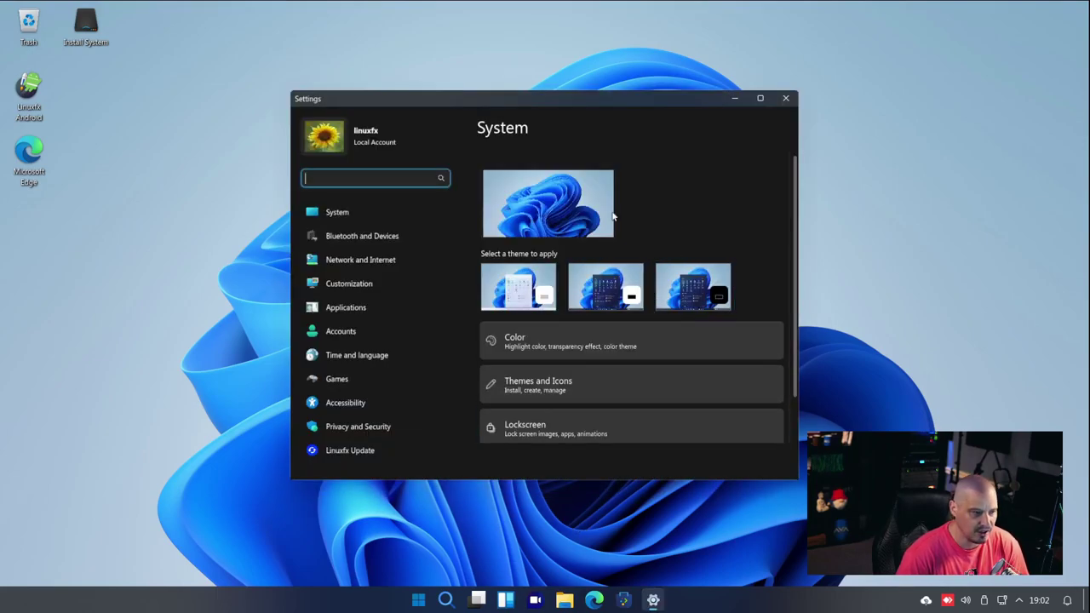
left_click(564, 600)
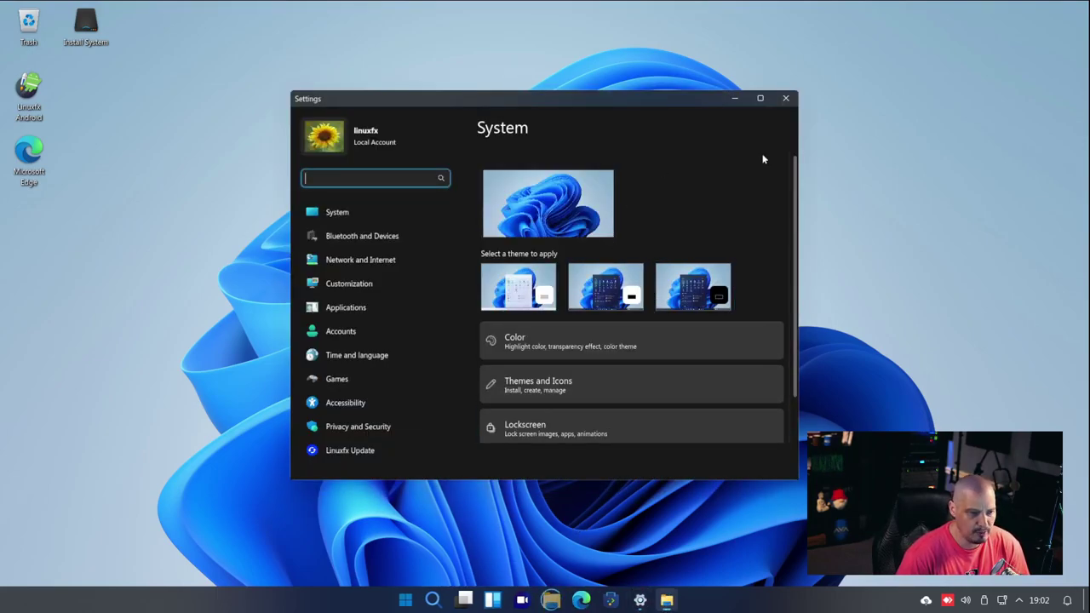
left_click_drag(569, 146, 329, 77)
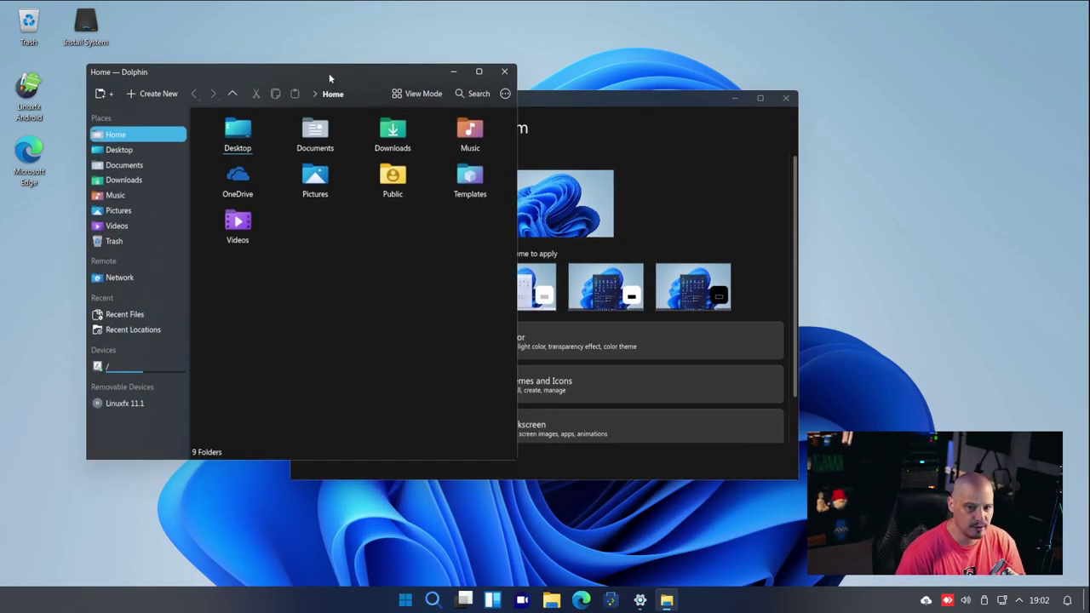
left_click(504, 71)
Step: Set the desktop wallpaper to Windows 11 Wallpaper 2_2
key("alt+F4")
right_click(392, 116)
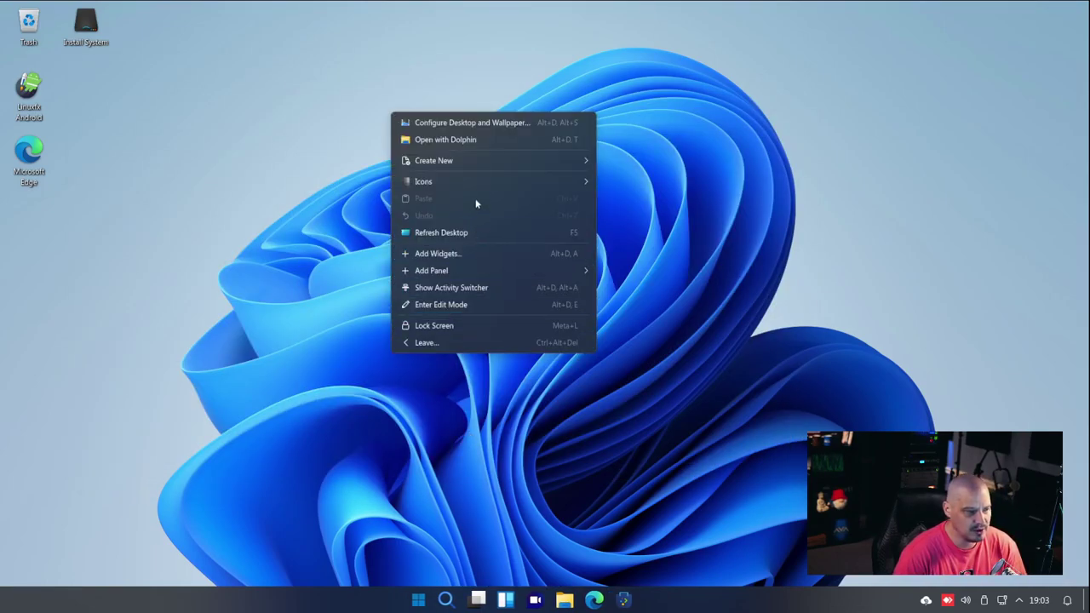
mouse_move(474, 164)
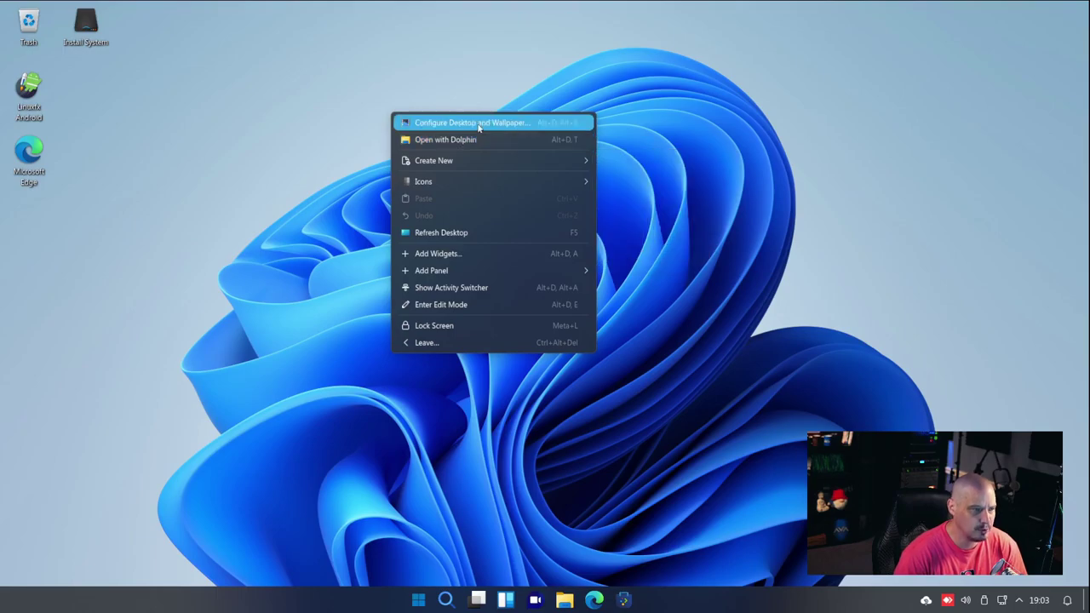
left_click(478, 126)
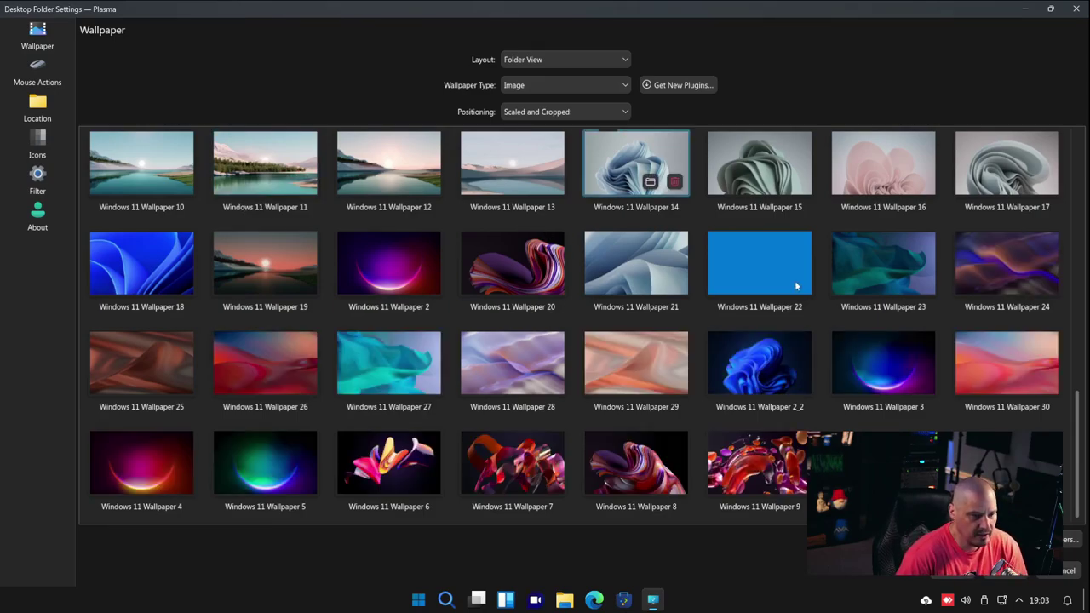
left_click(741, 363)
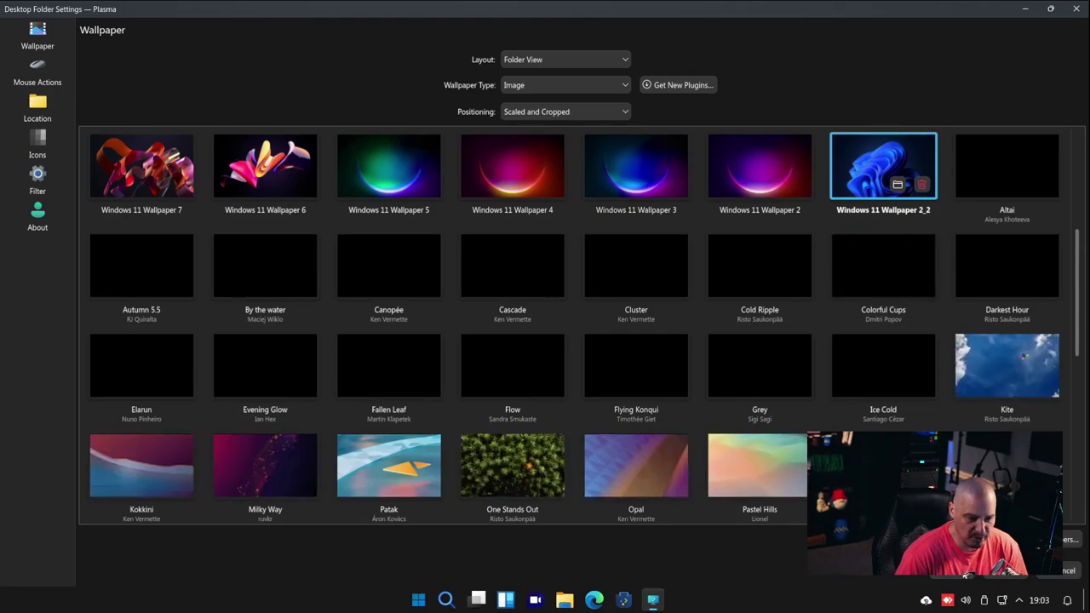
key("Return")
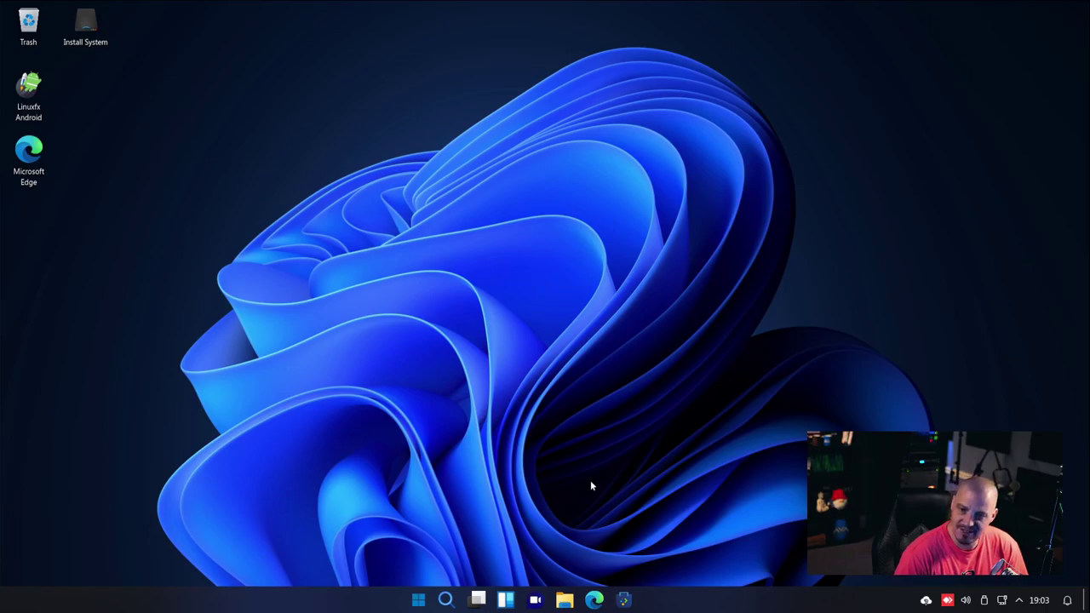
Step: Browse the wallpaper list again, then show the start menu's All apps list
right_click(363, 253)
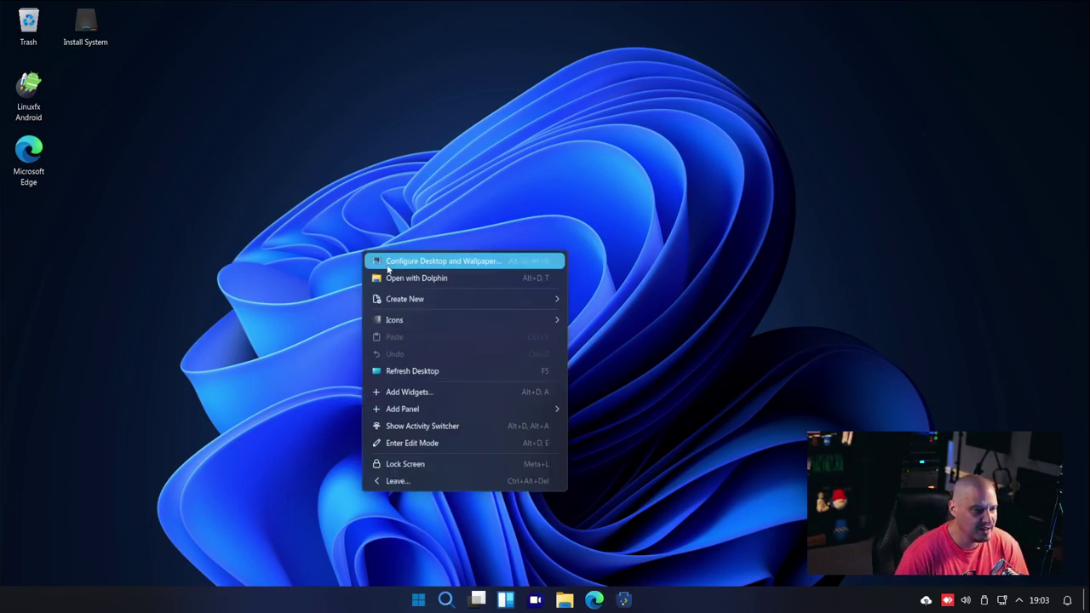
left_click(387, 266)
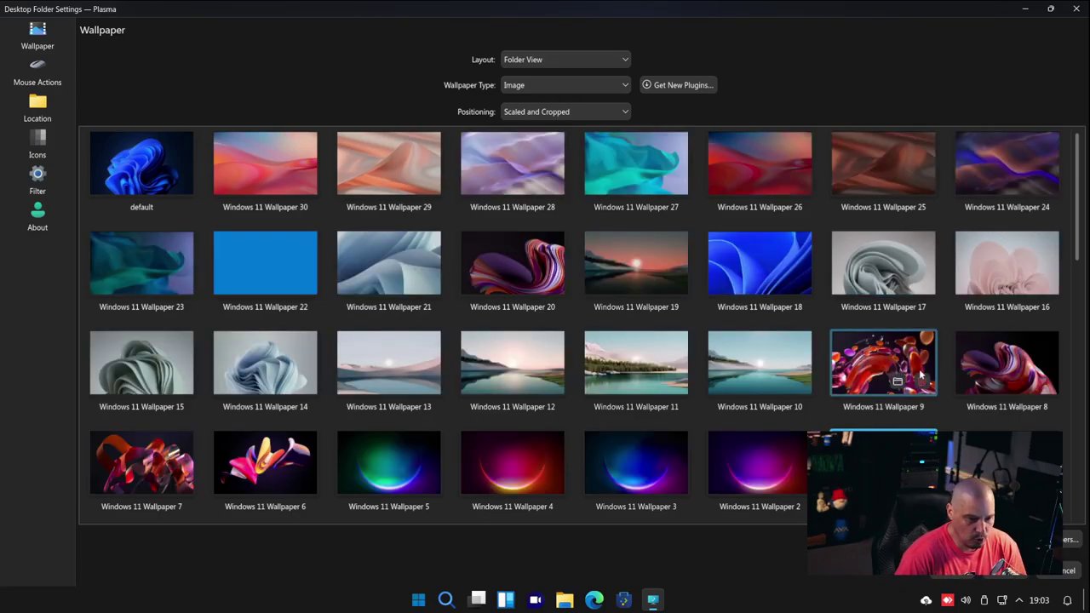
scroll(409, 340, "down", 1)
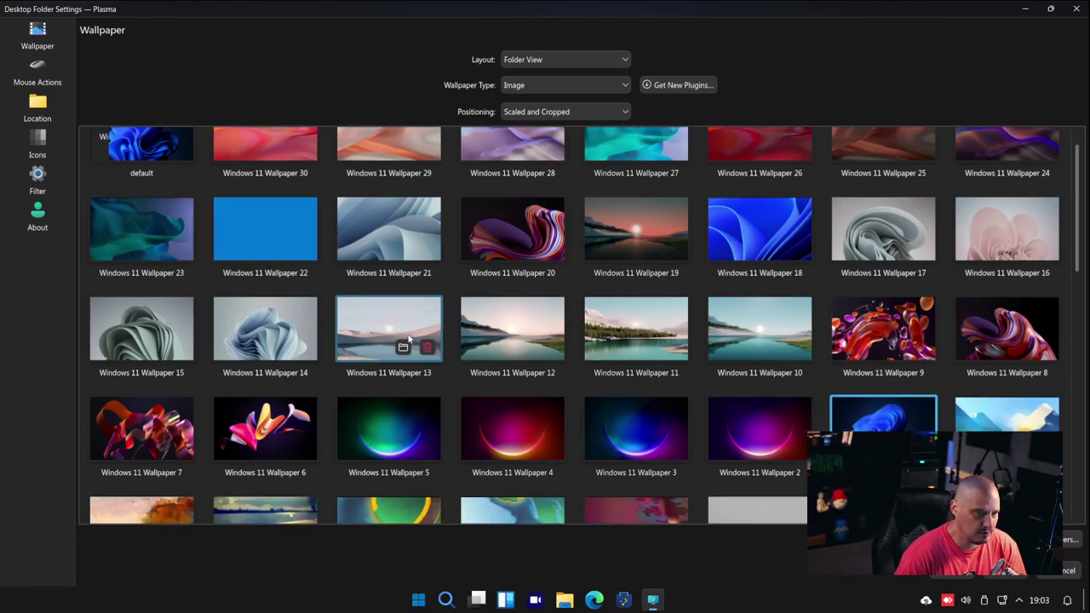
scroll(409, 340, "down", 5)
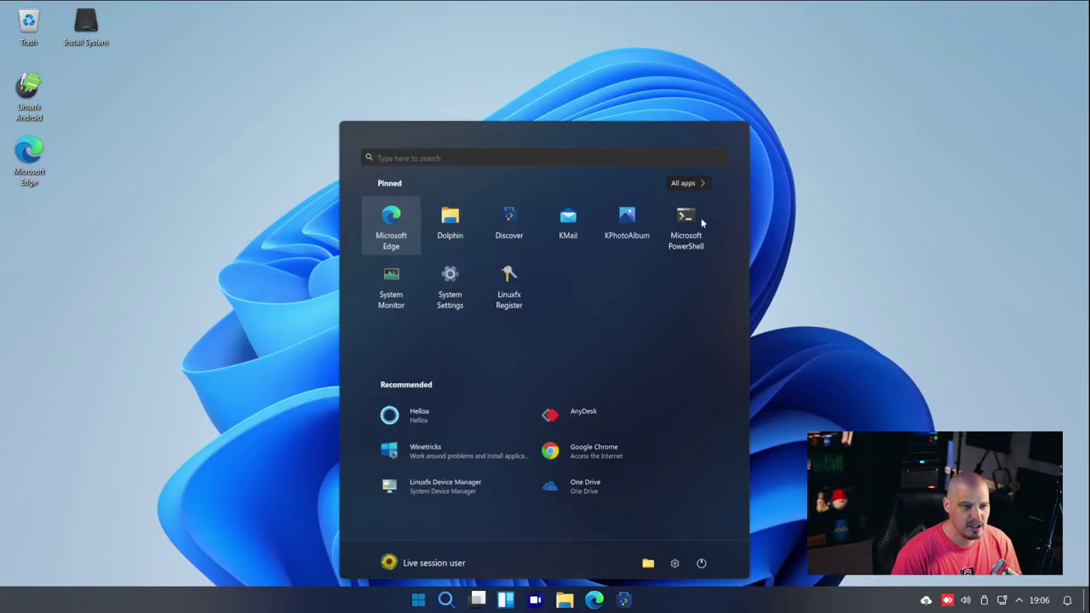
left_click(687, 184)
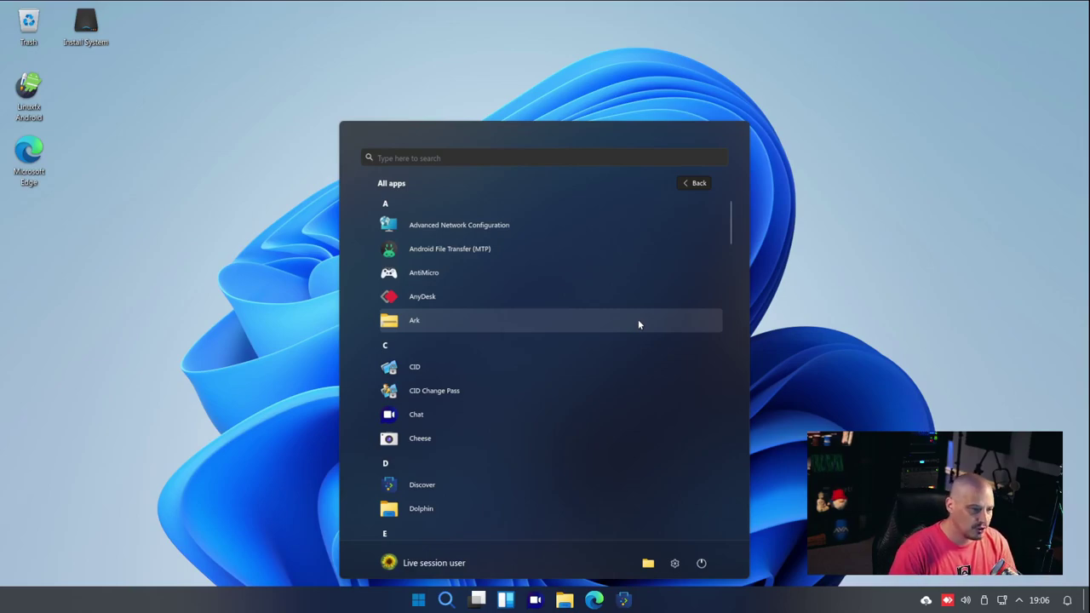
Step: Launch AnyDesk from All apps, view its About info showing version 6.1.1, then close it
left_click(486, 298)
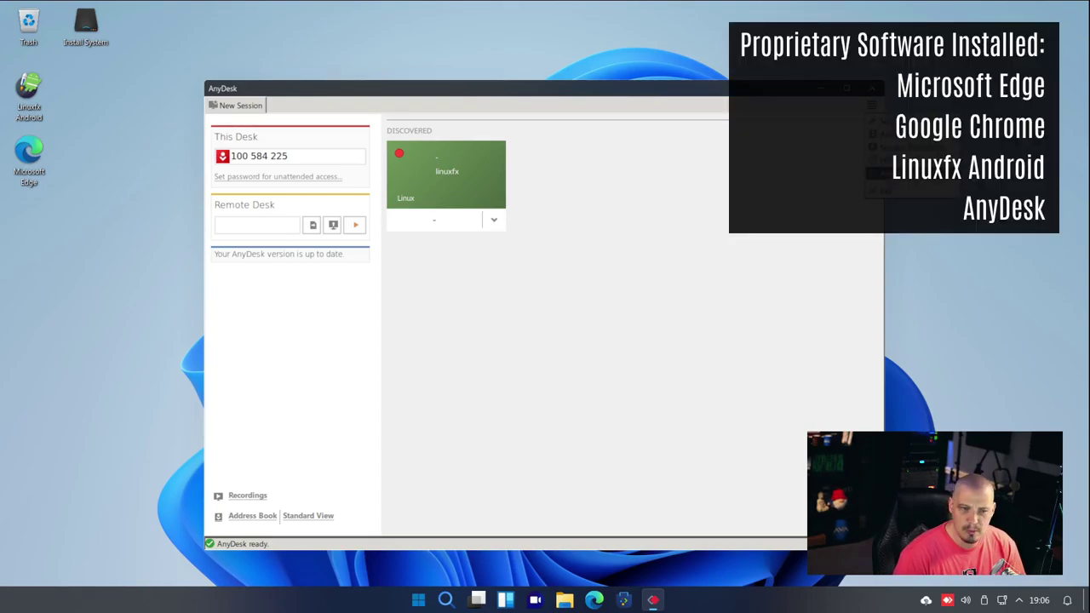
left_click(877, 173)
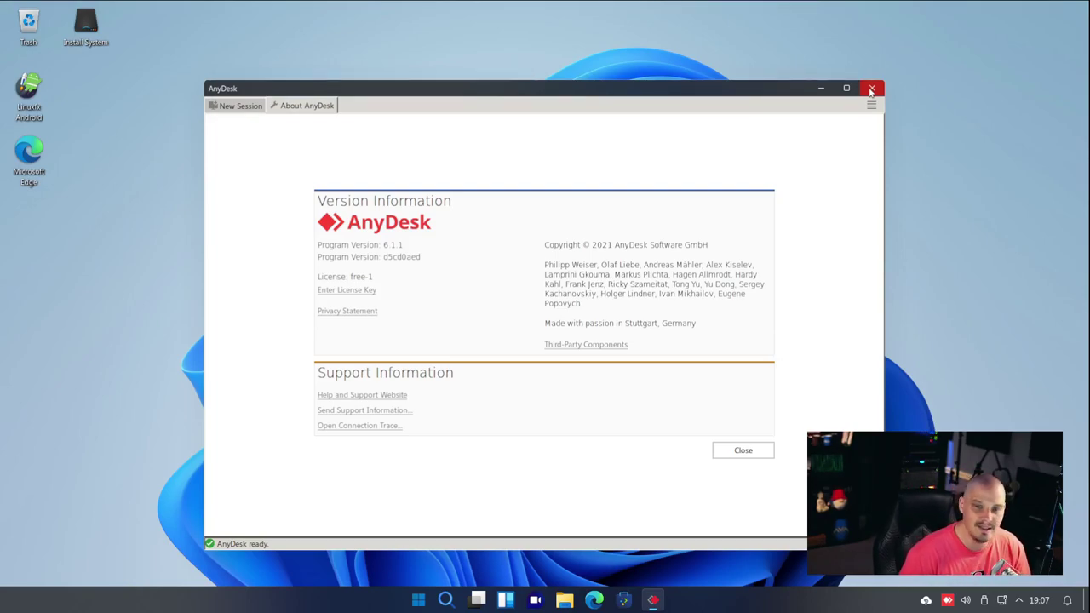
left_click(871, 89)
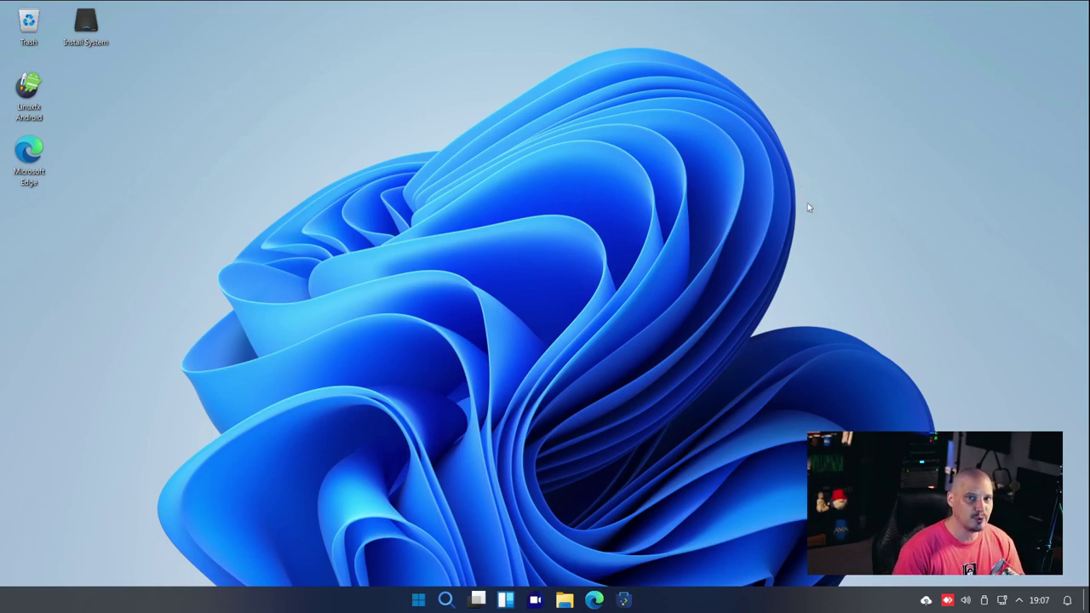
Step: Open All apps and scroll down to the G–H entries such as Google Chrome and Helloa
left_click(419, 600)
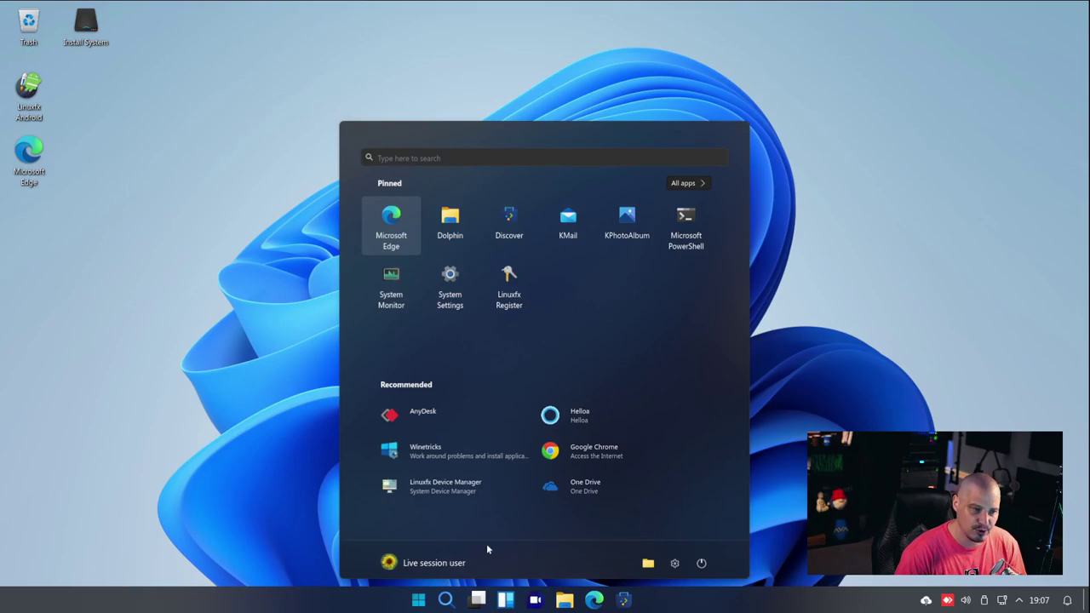
left_click(685, 184)
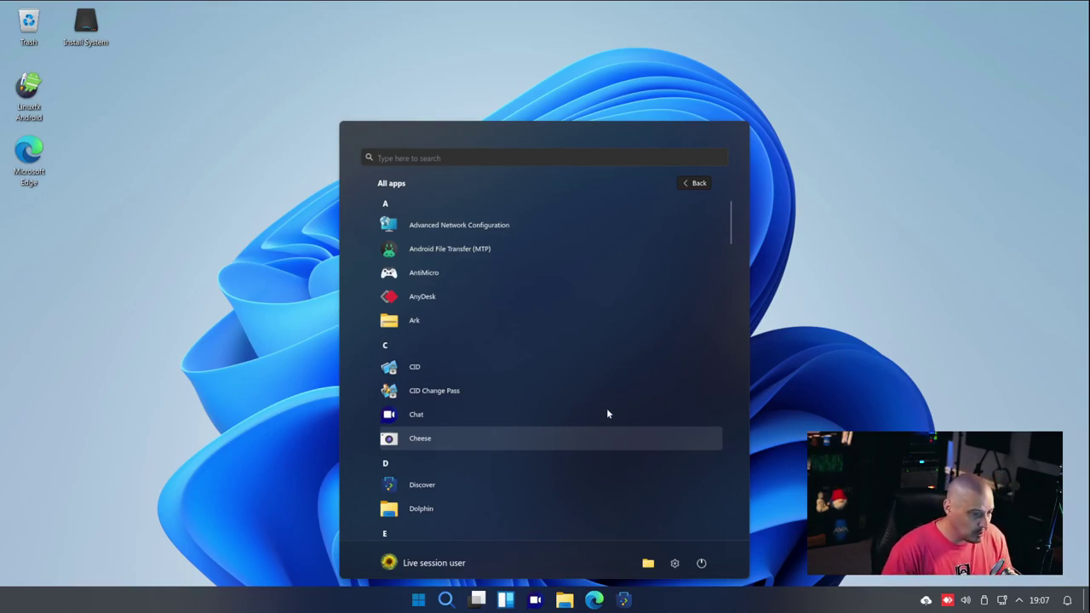
scroll(554, 319, "down", 3)
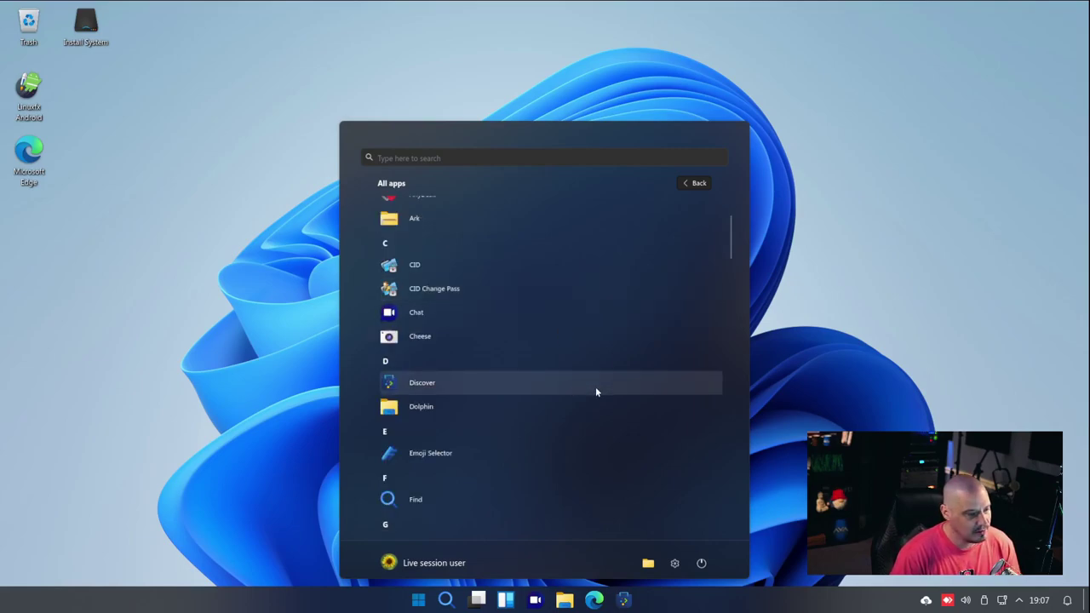
scroll(595, 391, "down", 3)
scroll(601, 393, "down", 4)
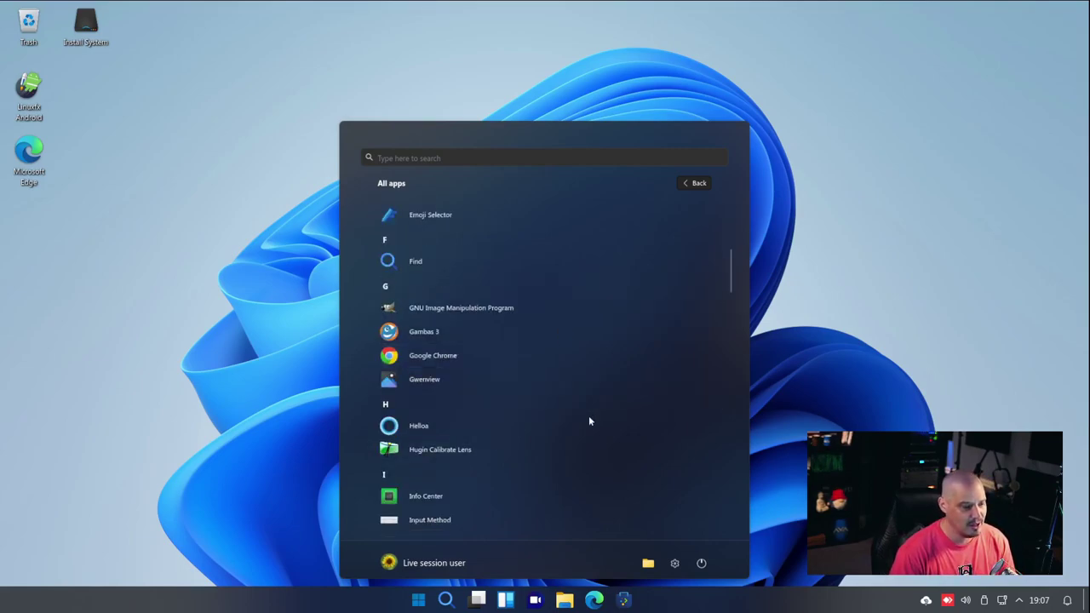
scroll(589, 421, "down", 2)
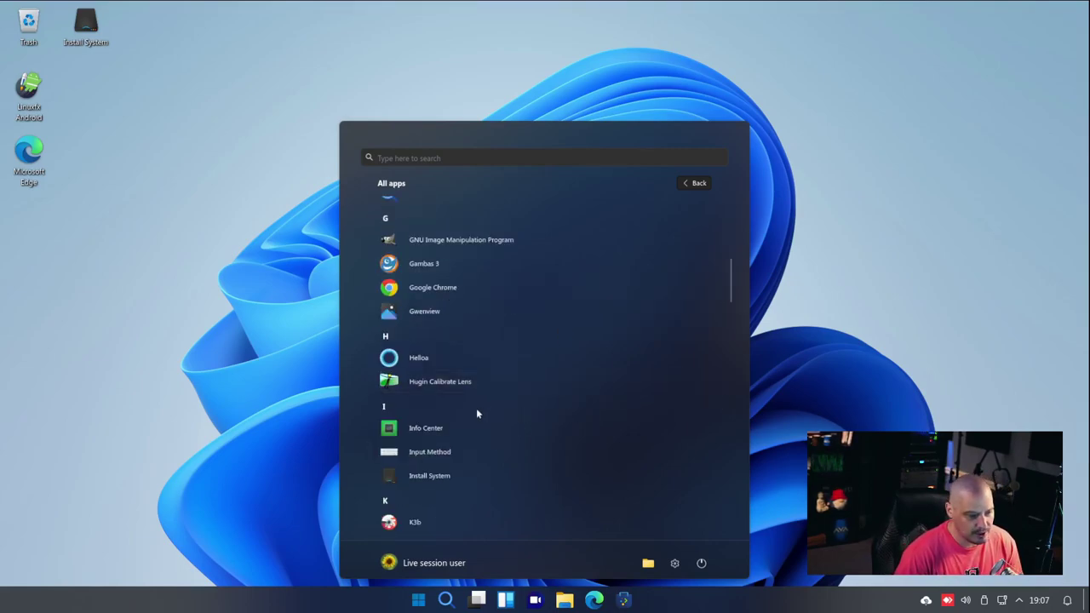
Step: Launch Helloa from All apps to show its 'Talk to helloa' voice assistant setup
left_click(481, 364)
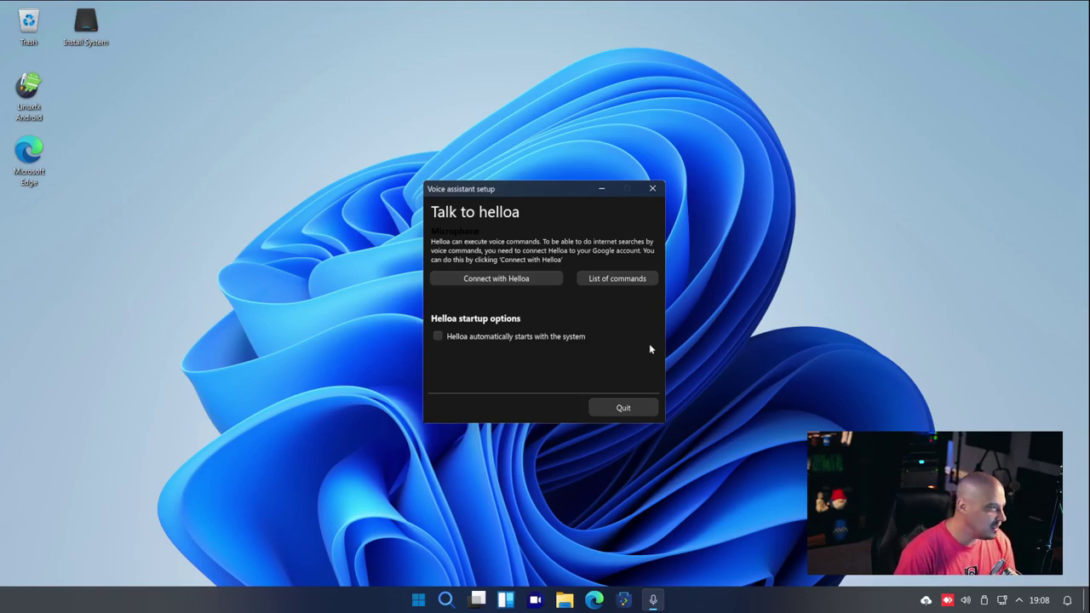
Step: Close the Helloa setup dialog and bring up the Start menu's full All apps list
left_click(652, 188)
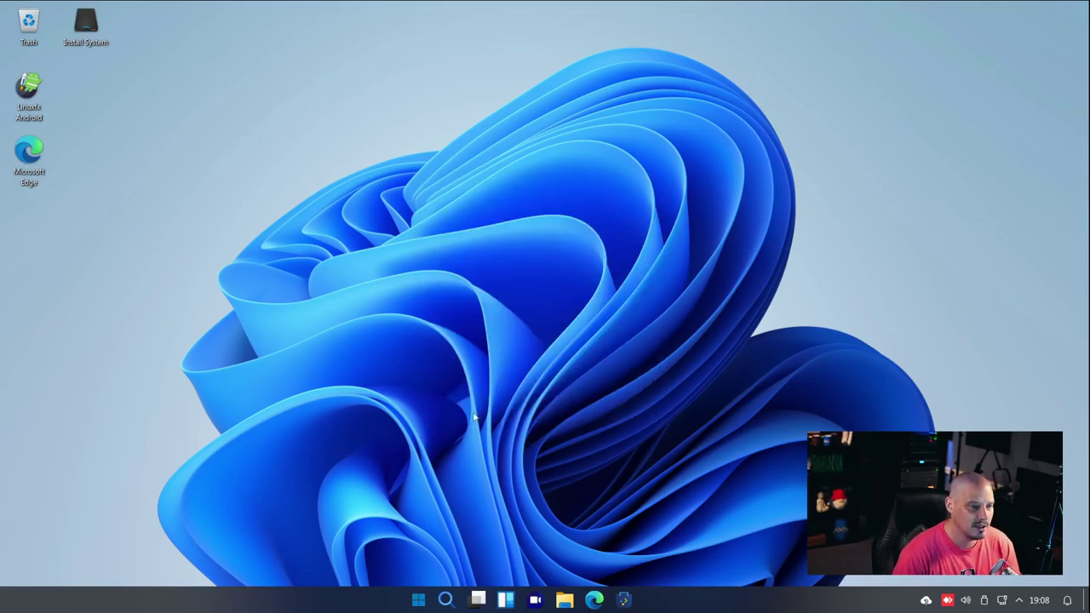
left_click(418, 600)
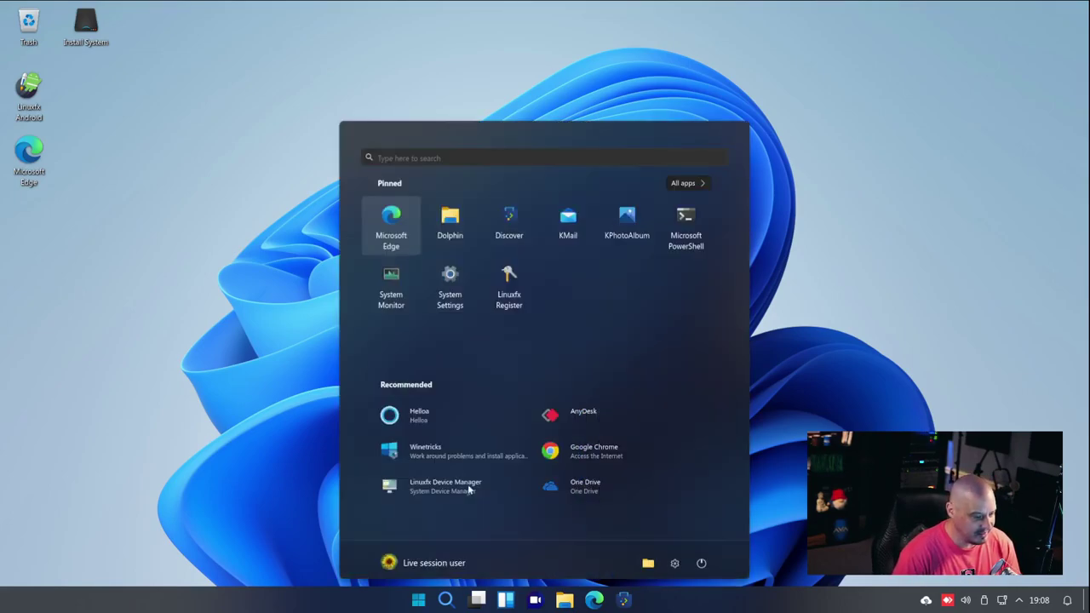
left_click(688, 182)
Step: Scroll through the All apps list to browse the installed programs
scroll(693, 314, "down", 6)
scroll(693, 317, "down", 5)
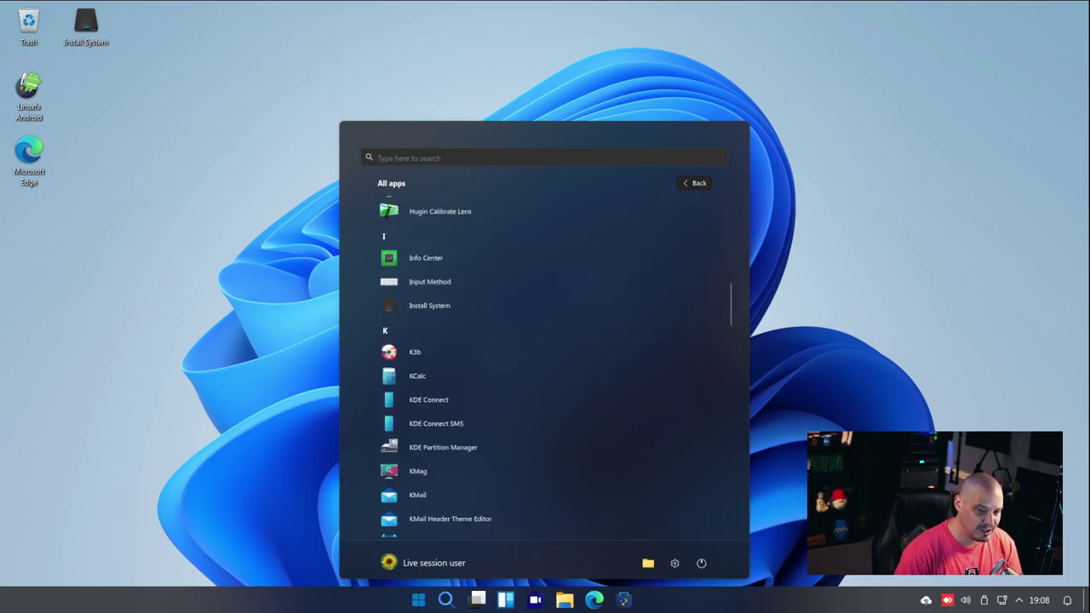
scroll(640, 337, "down", 5)
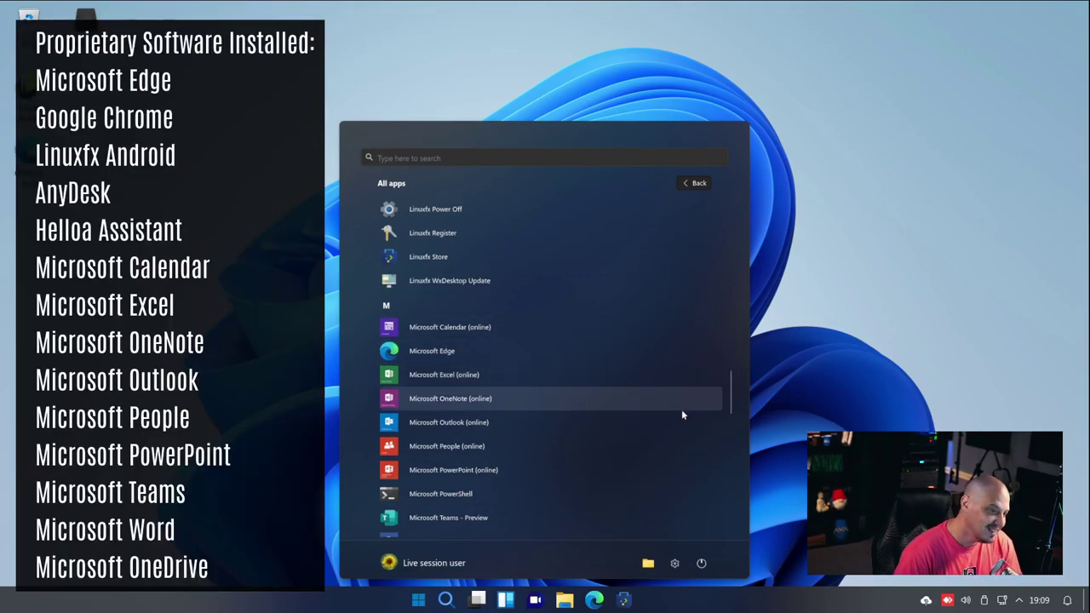
scroll(675, 417, "down", 2)
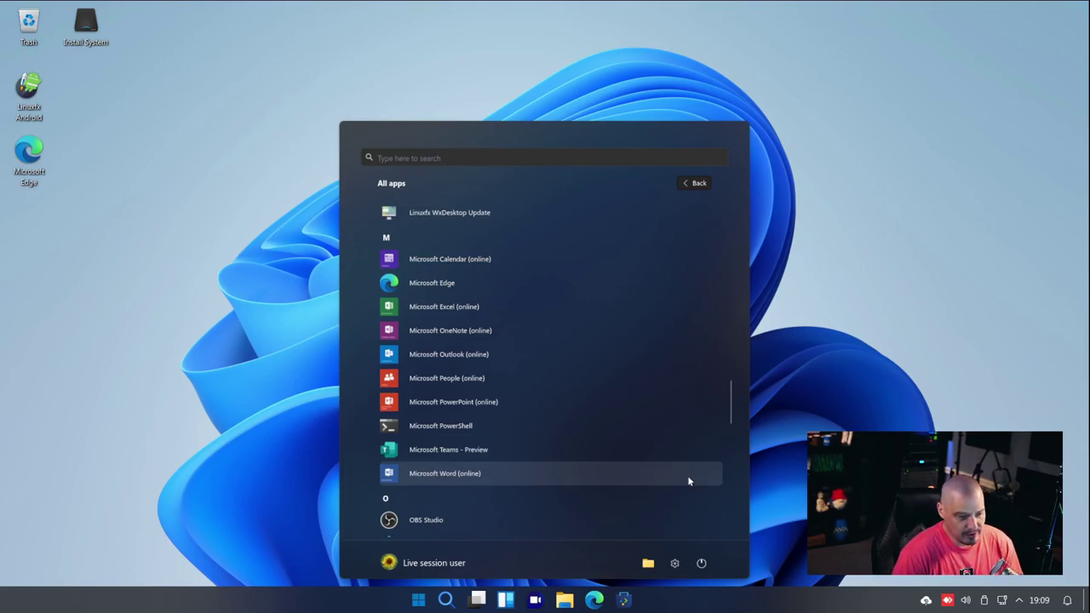
scroll(688, 481, "down", 2)
scroll(686, 481, "down", 5)
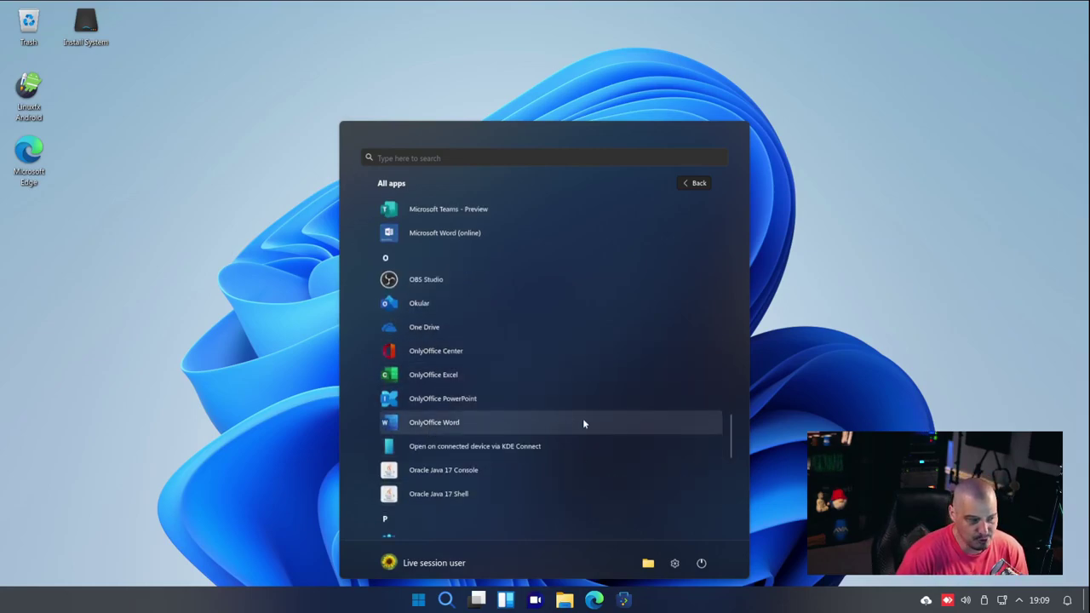
scroll(583, 422, "down", 4)
scroll(584, 424, "down", 3)
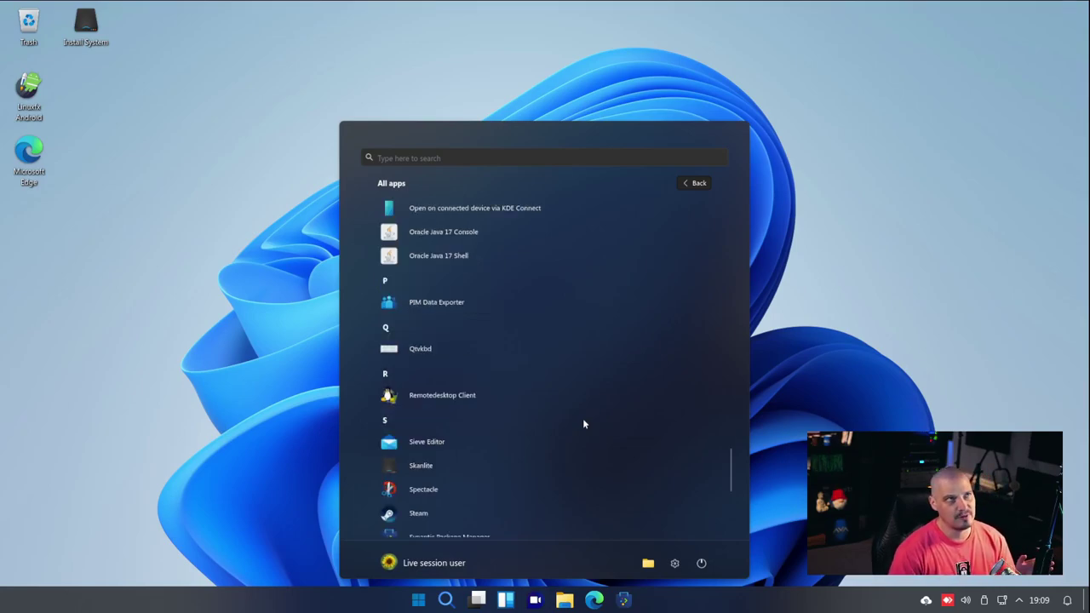
scroll(603, 426, "down", 3)
scroll(602, 426, "up", 3)
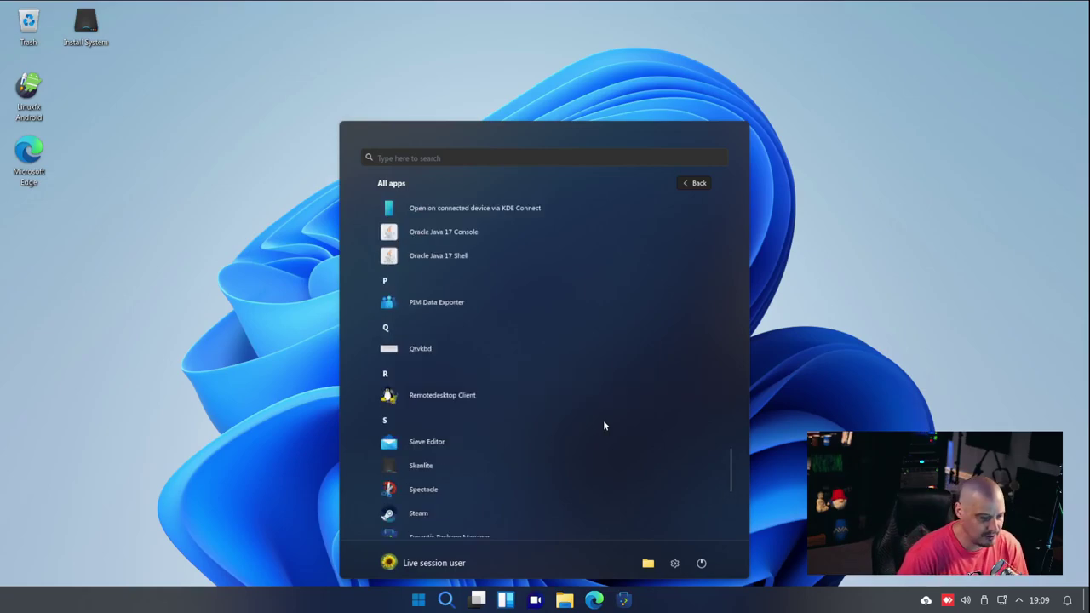
scroll(596, 430, "down", 2)
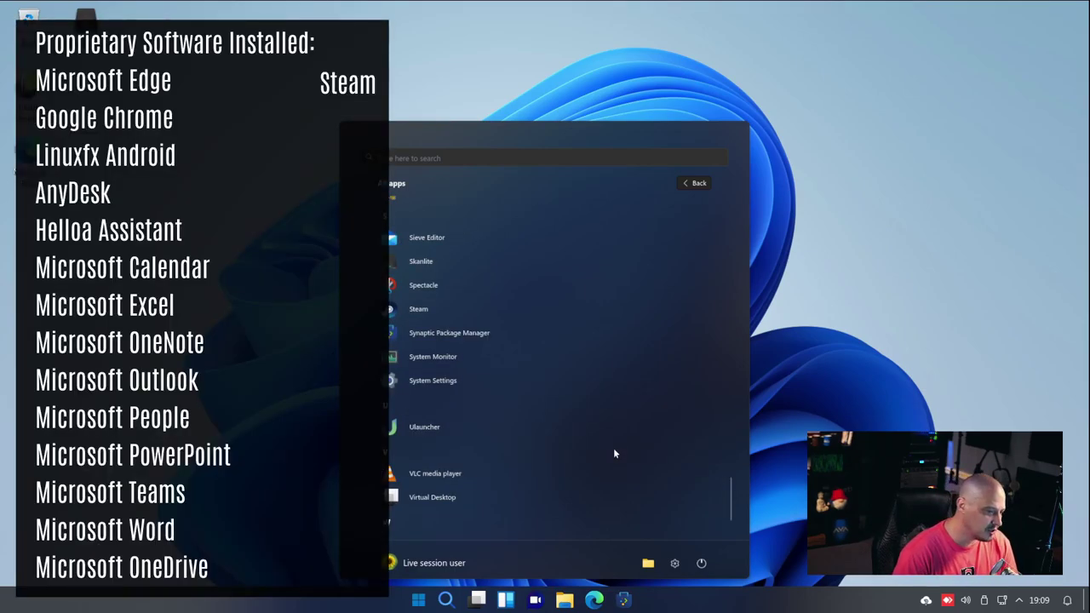
scroll(614, 454, "up", 1)
scroll(614, 454, "up", 6)
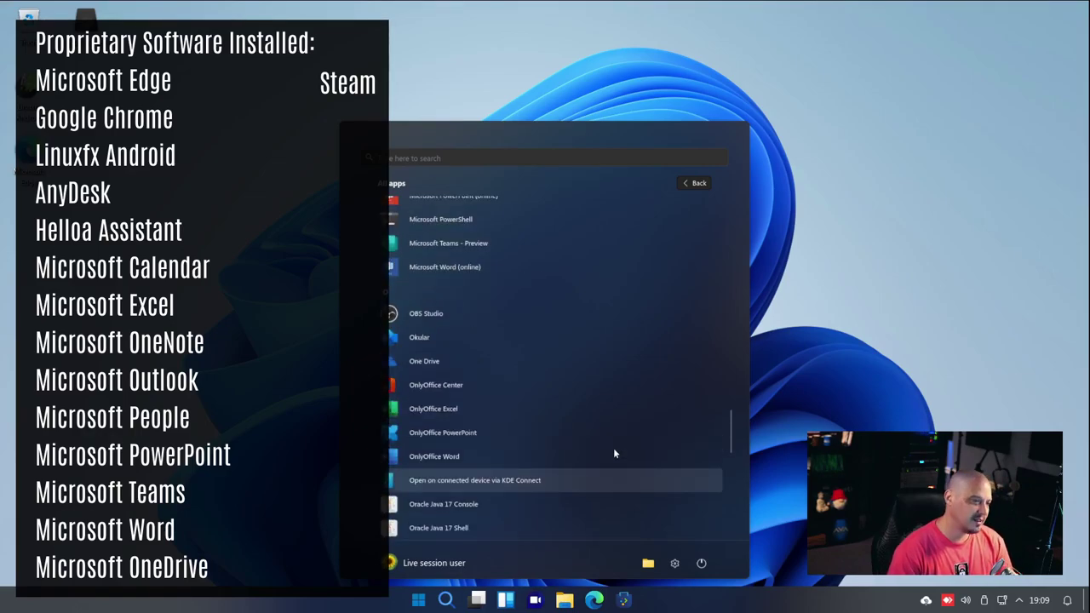
scroll(613, 451, "down", 1)
Step: Launch One Drive, then close its Configure OneDrive window without logging in
left_click(437, 339)
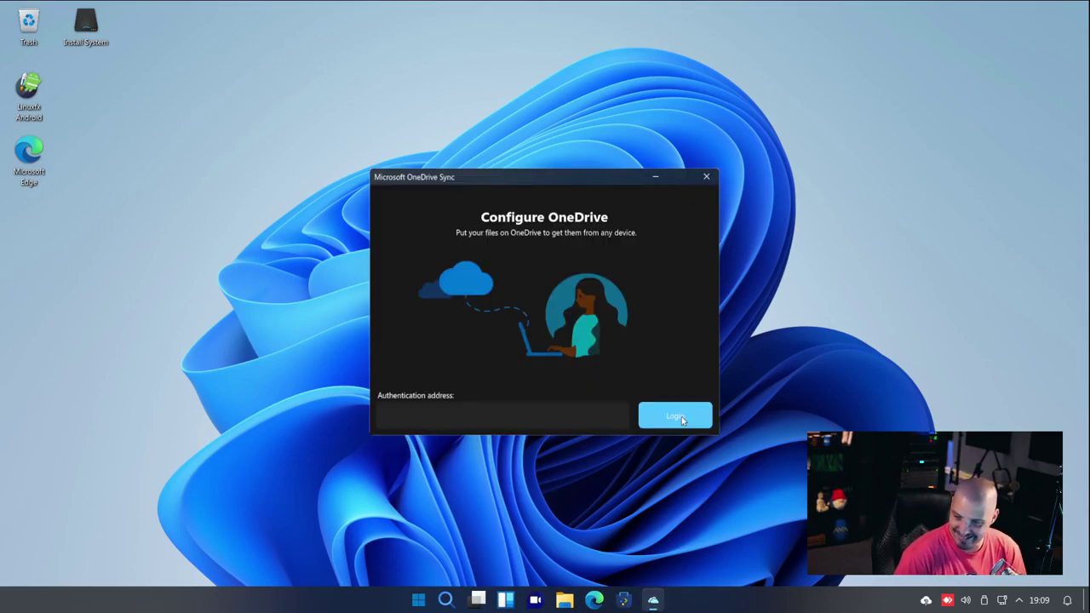
left_click(706, 177)
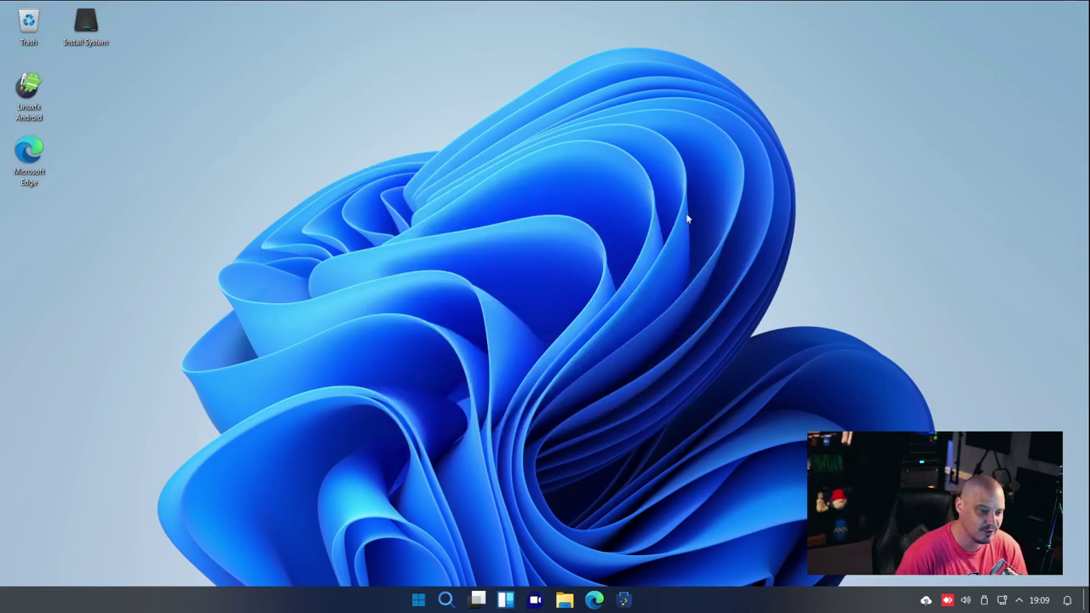
Step: Show All apps again and scroll to the Linuxfx entries: Android, Device Manager, Register, Store
left_click(419, 600)
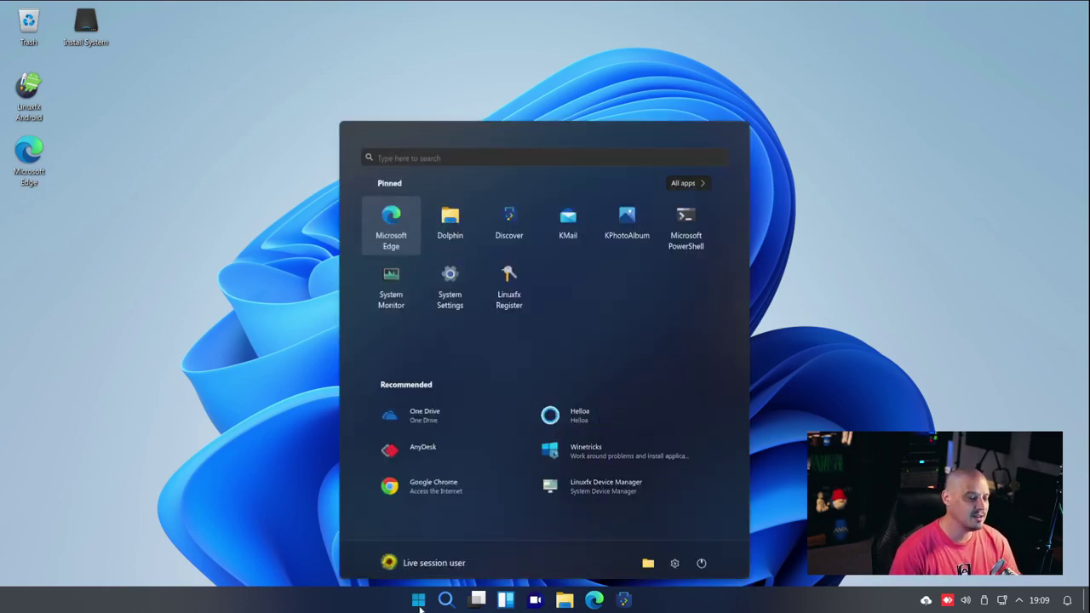
left_click(694, 182)
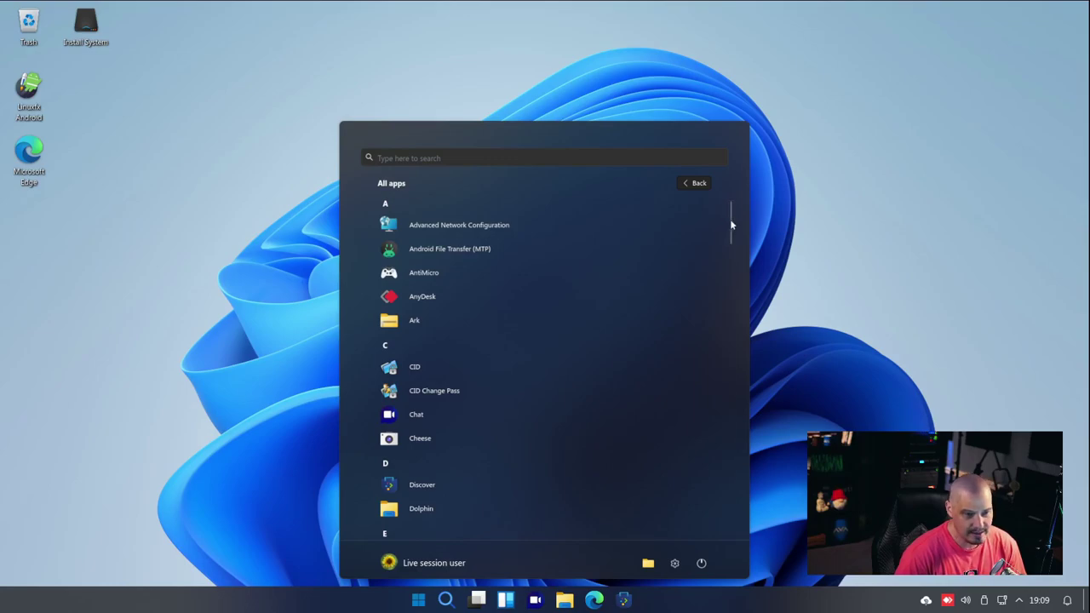
left_click_drag(730, 221, 730, 368)
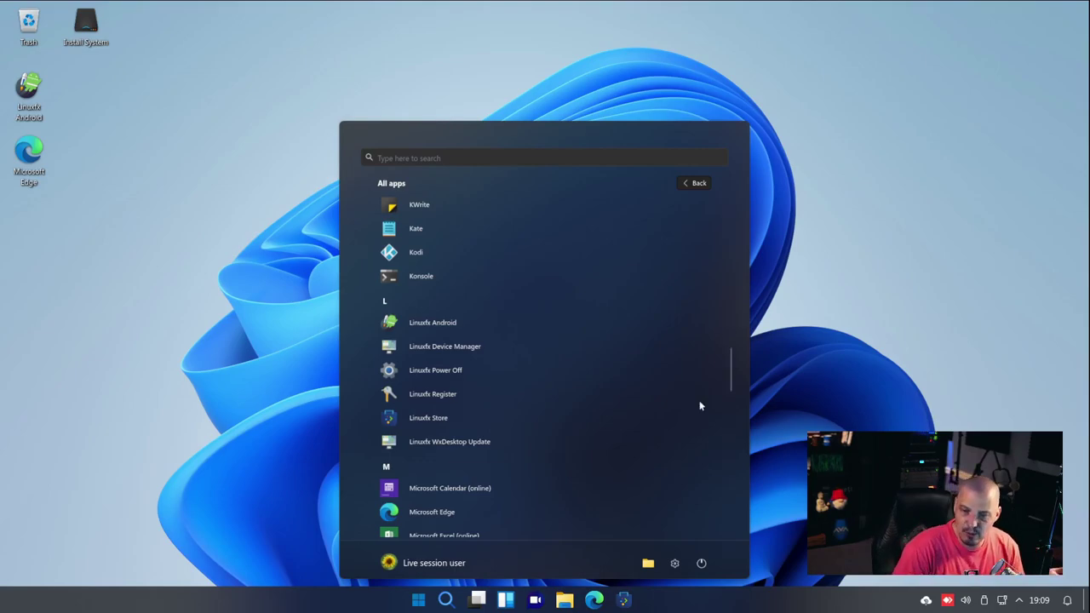
scroll(698, 409, "down", 3)
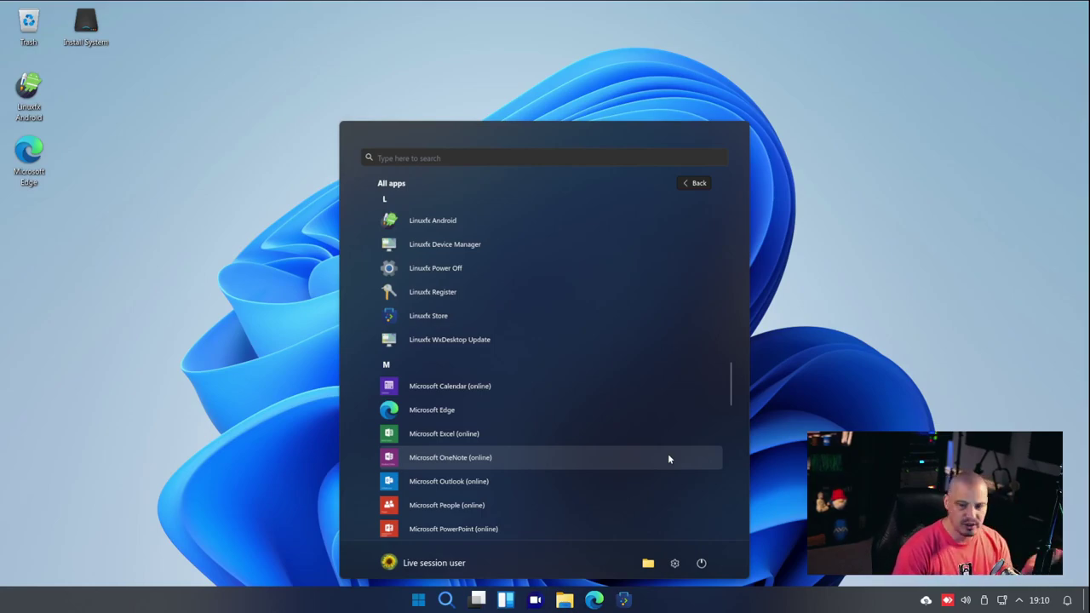
scroll(668, 458, "up", 2)
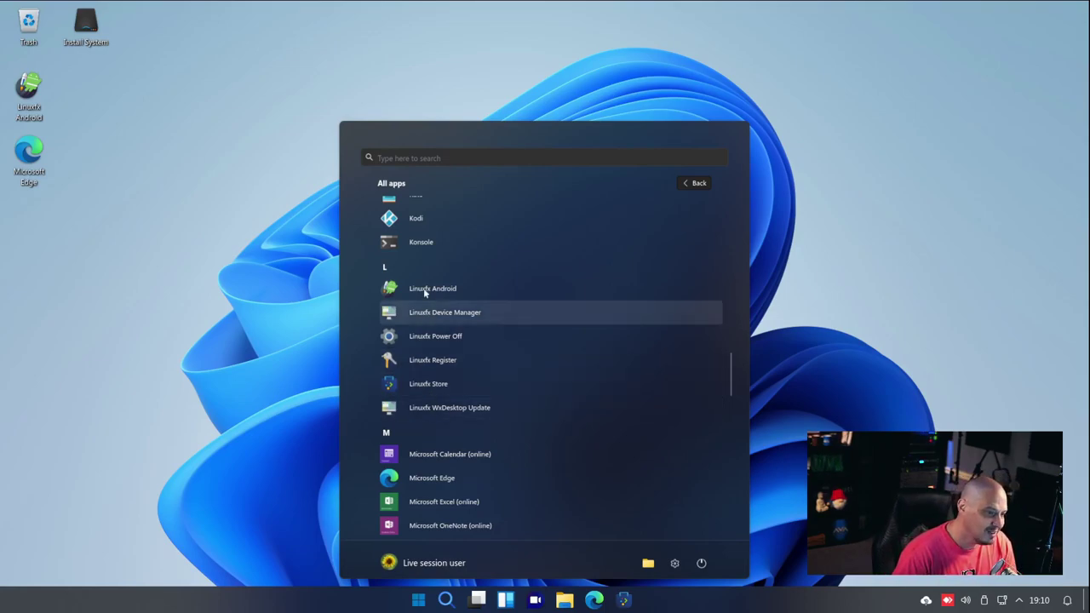
Step: Launch Linuxfx Store, move the Discover window toward the centre, then close it
left_click(406, 384)
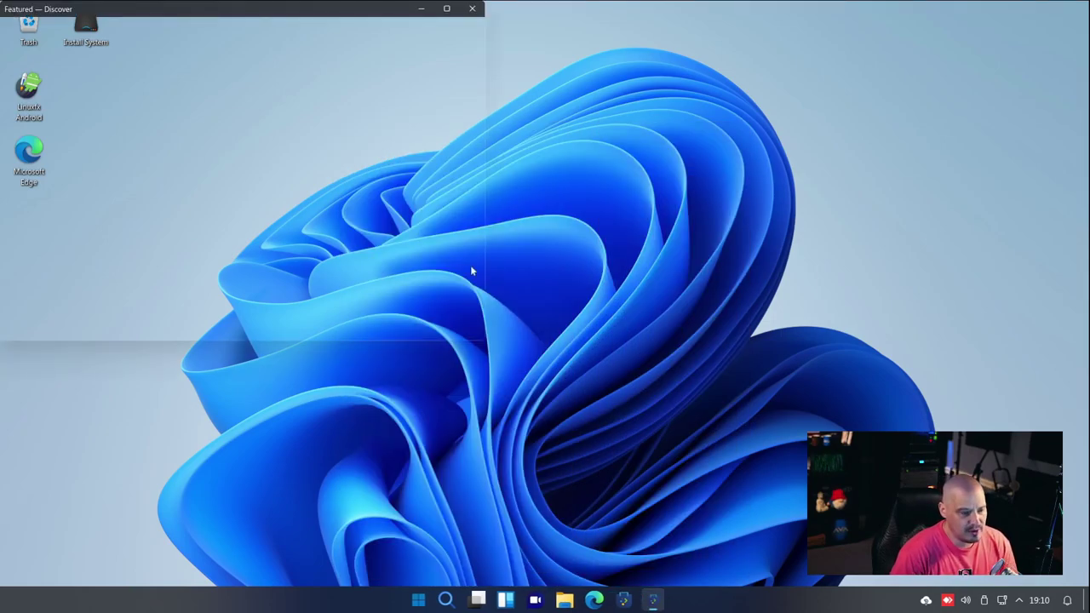
left_click_drag(212, 12, 433, 82)
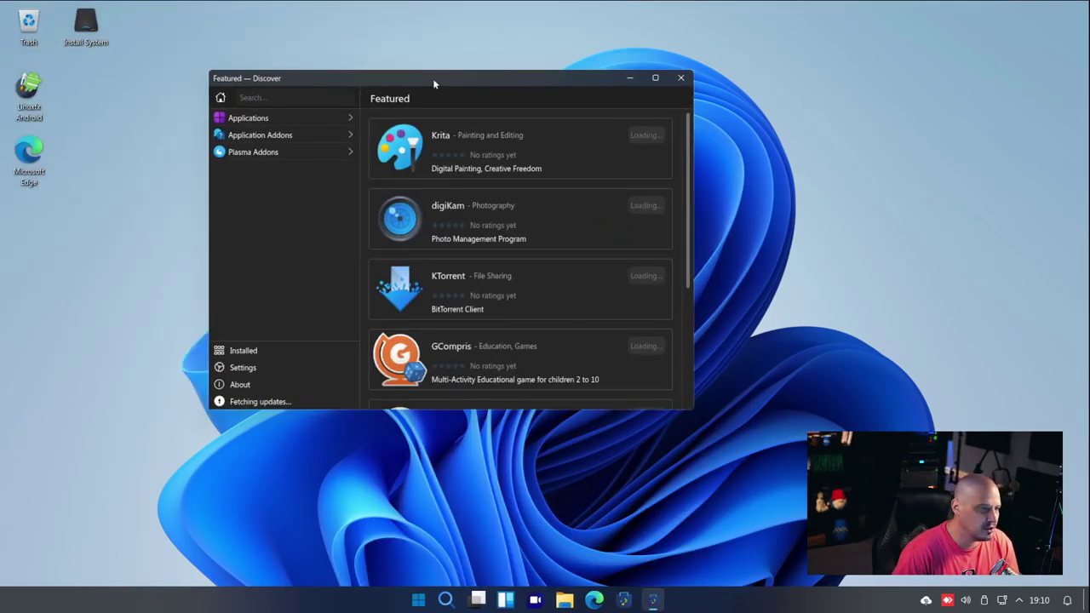
left_click(680, 77)
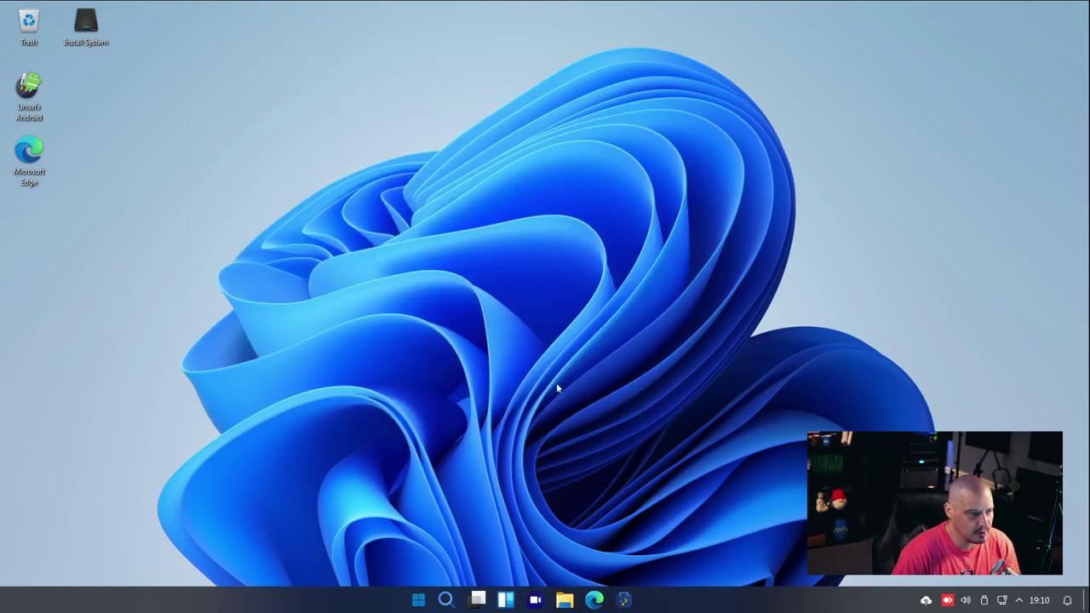
Step: Search the Start menu for 'linuxfx' and launch Linuxfx Register
left_click(418, 600)
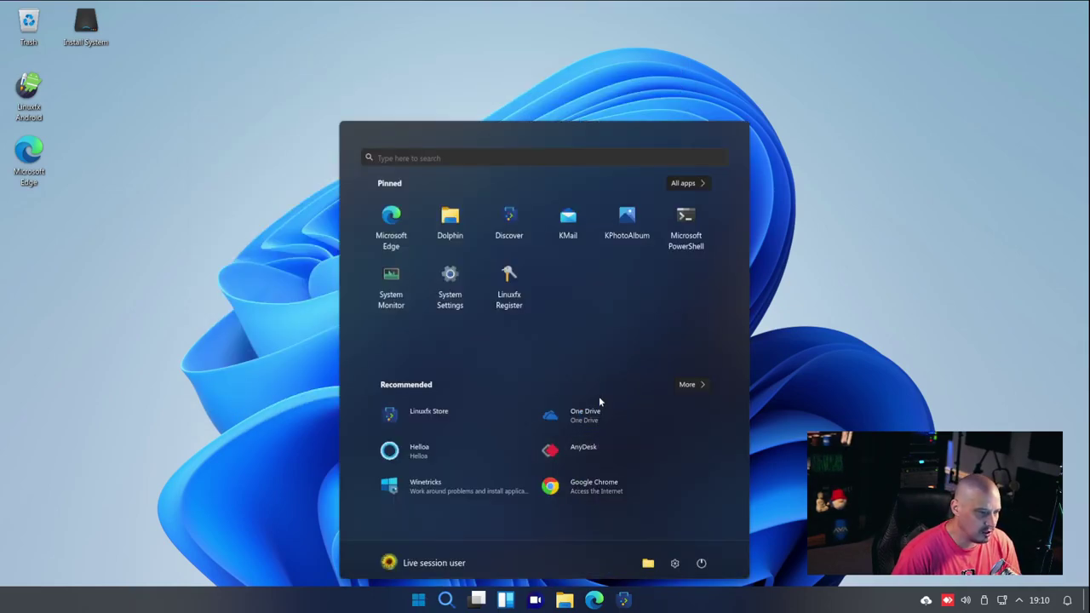
left_click(479, 150)
type("linuxfx")
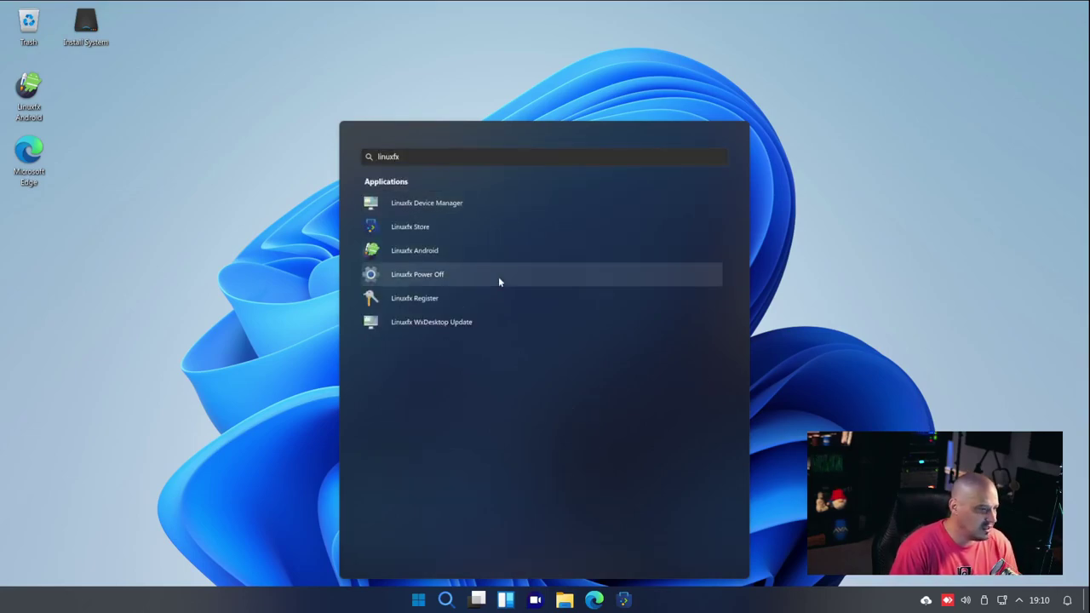
left_click(568, 306)
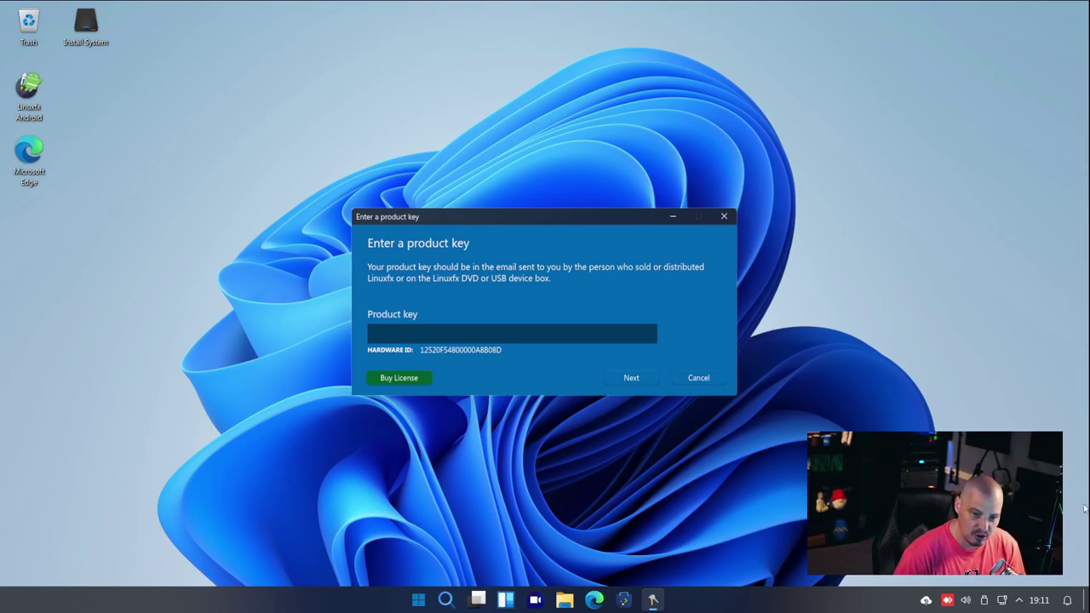
Step: Follow Buy License to linuxfx.org, browse the page, and open Software Licenses
left_click(409, 377)
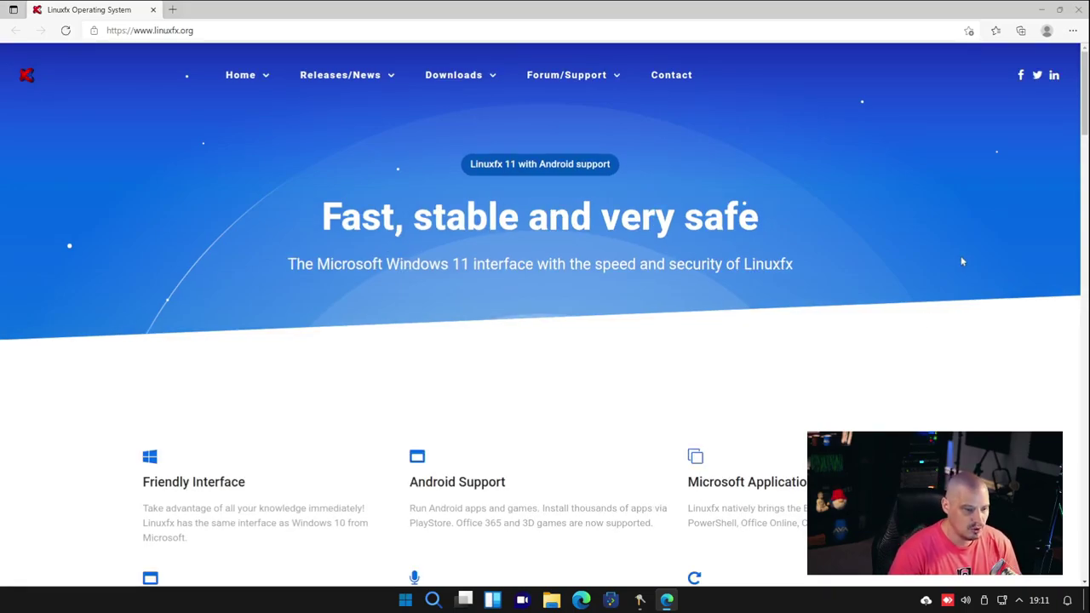
scroll(963, 262, "down", 1)
scroll(963, 262, "down", 1)
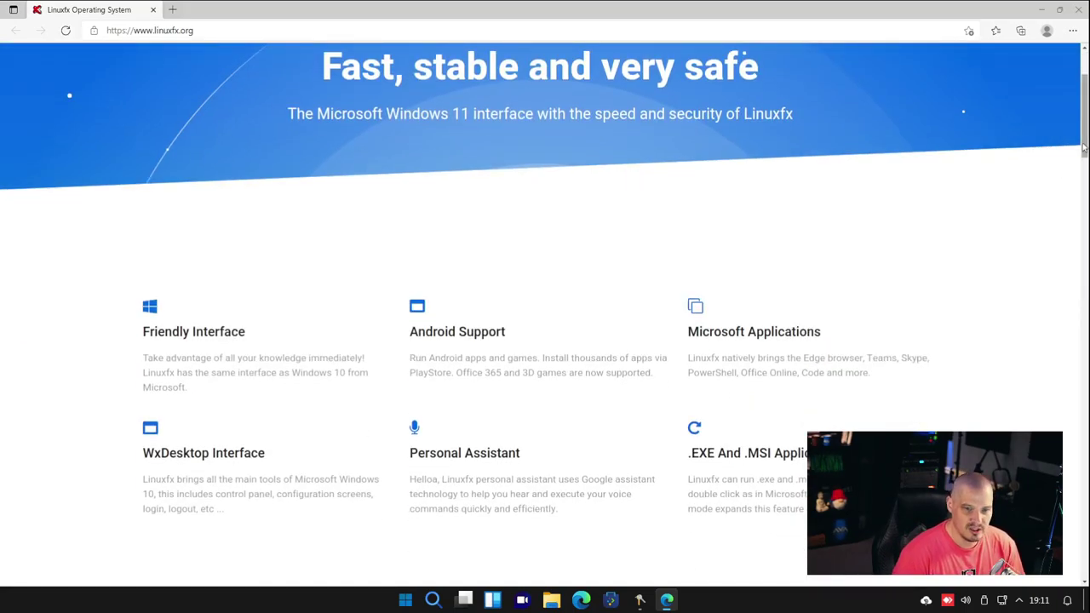
scroll(1083, 149, "down", 5)
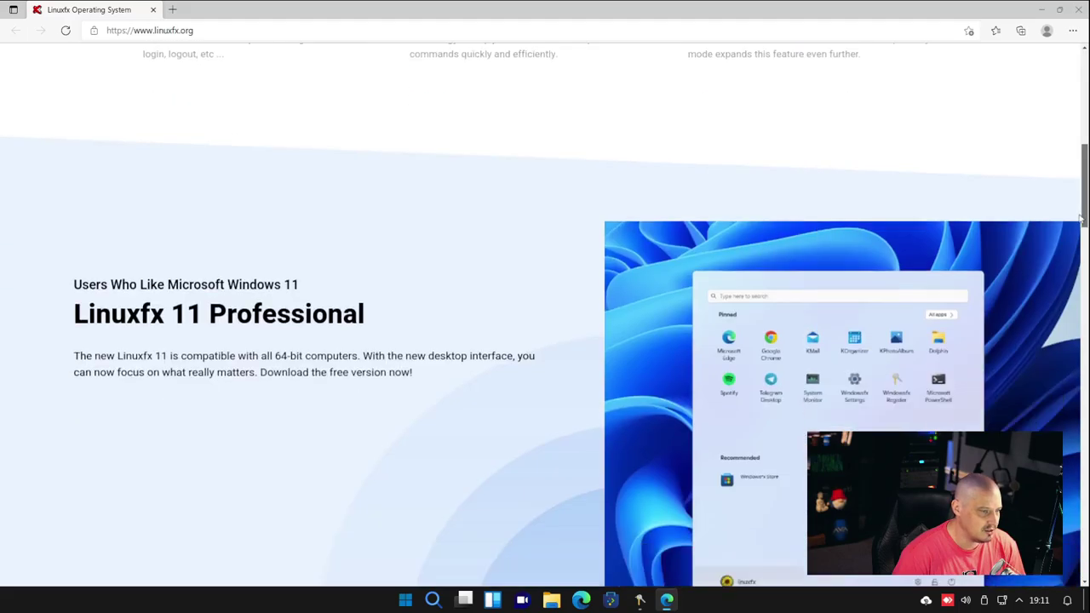
scroll(1080, 179, "up", 7)
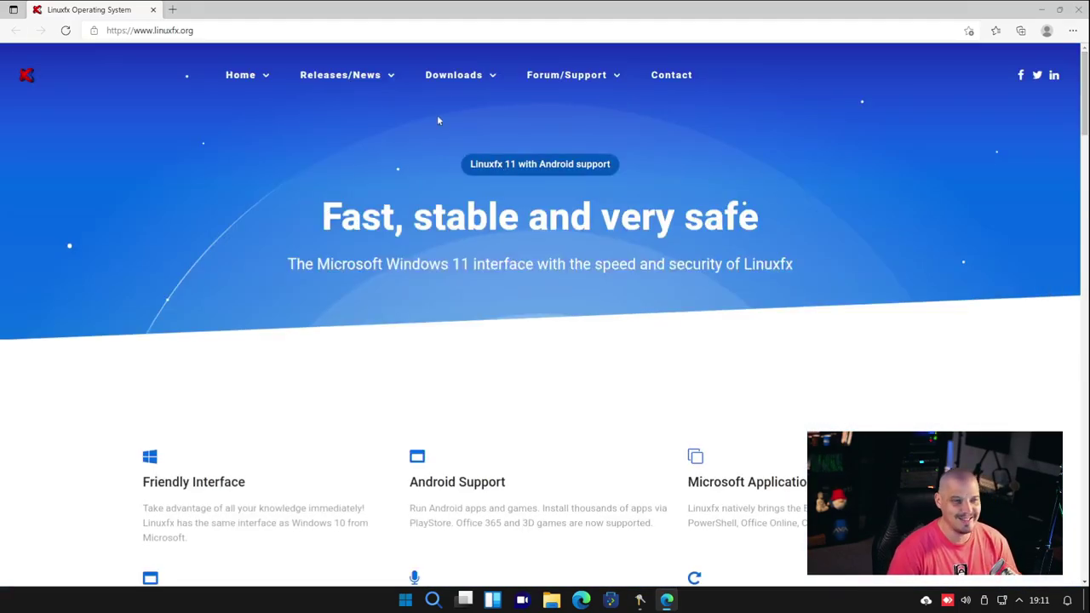
mouse_move(446, 85)
mouse_move(319, 85)
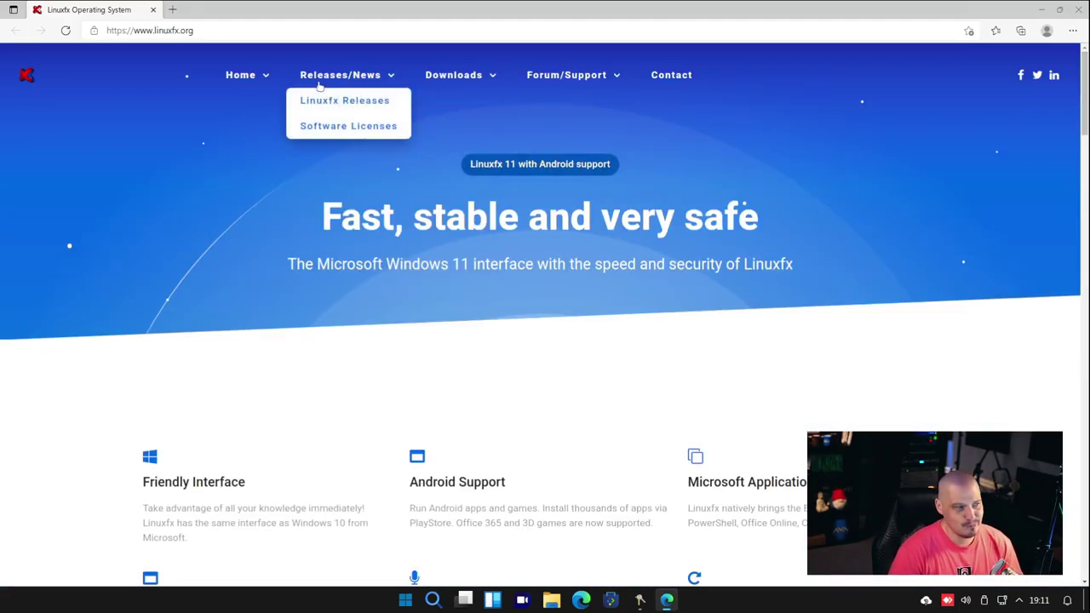
left_click(339, 125)
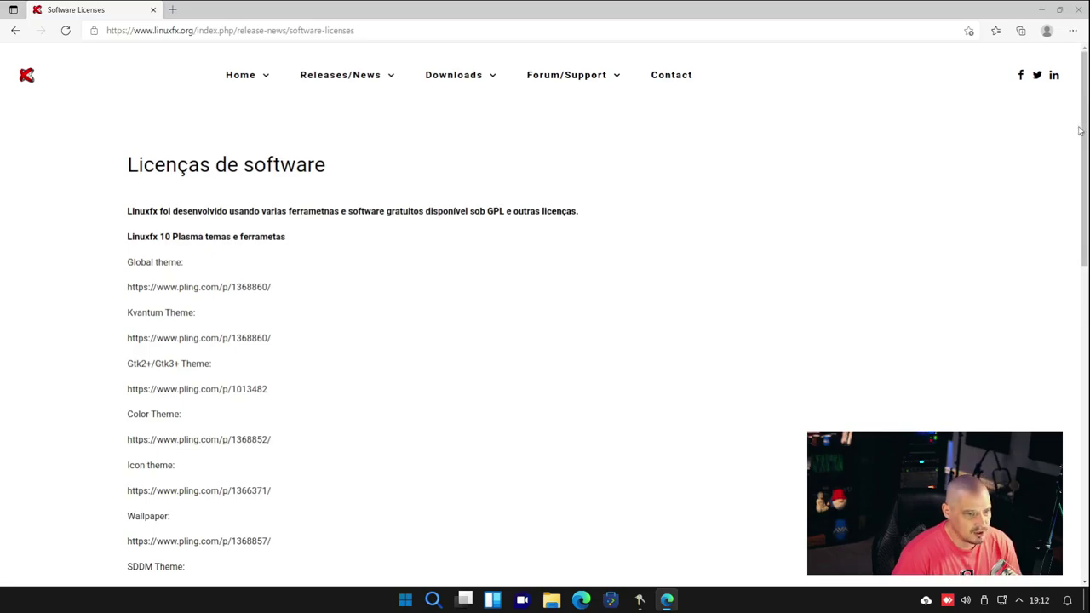
Step: Scroll to the WxDesktop section and highlight the 'source code is not available' statement
scroll(642, 295, "down", 2)
scroll(642, 294, "down", 5)
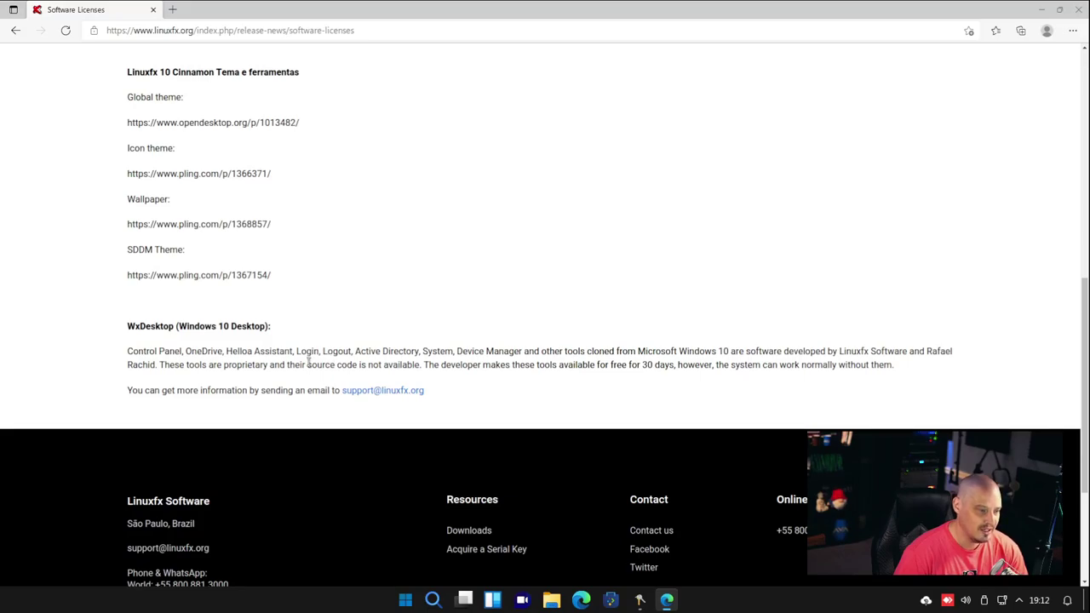
left_click_drag(309, 360, 420, 366)
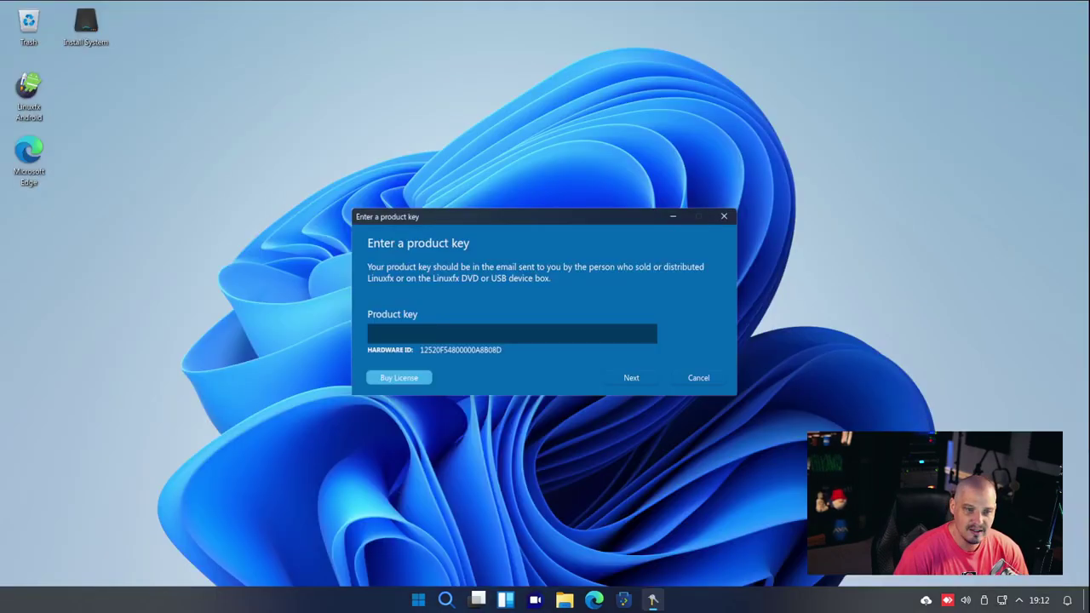
Step: Close Microsoft Edge and the Enter a product key dialog
left_click(1072, 10)
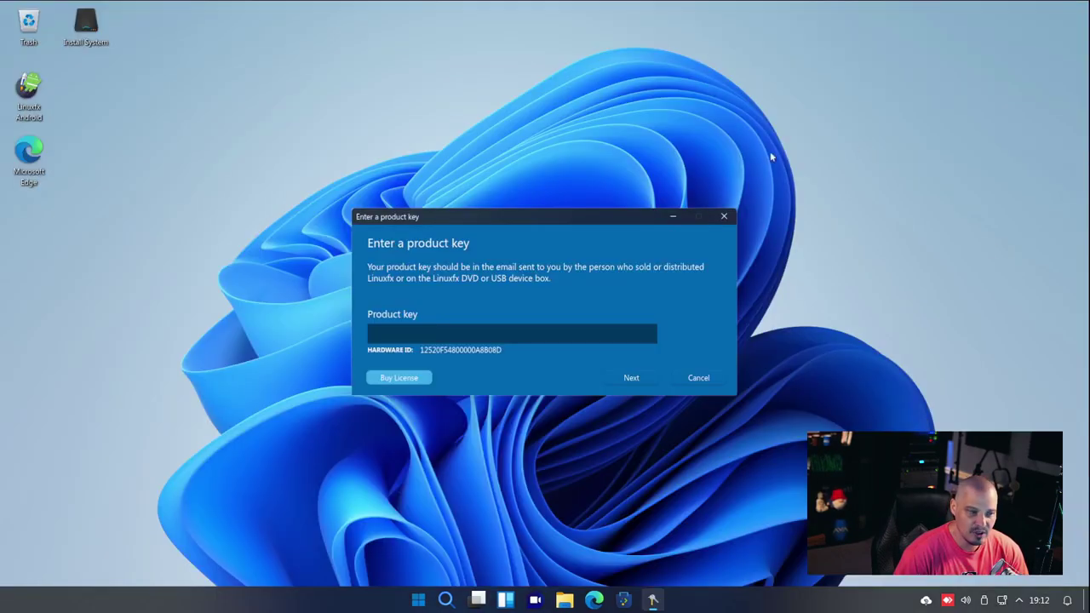
left_click(724, 217)
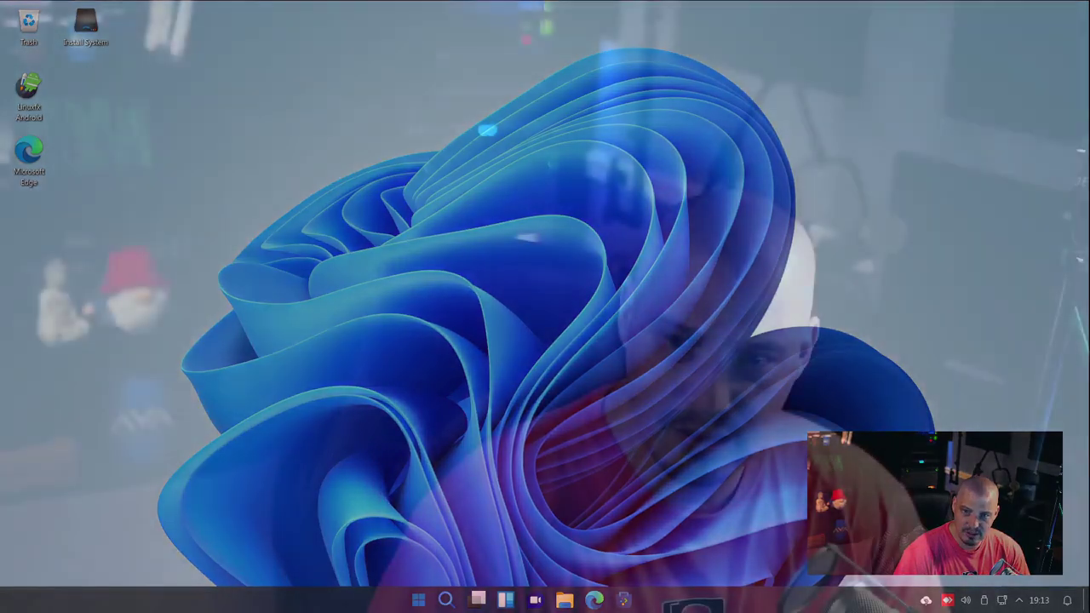